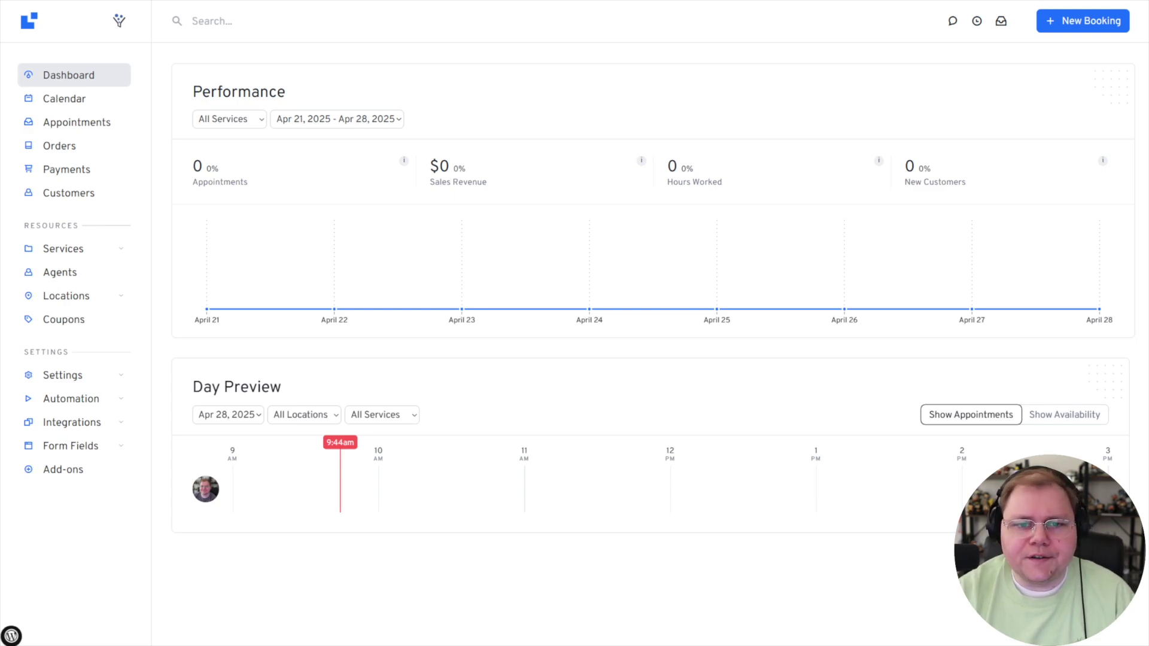
Create and save a '3 Call Bundle' priced at $570 that includes Tech Help Call.
{"action": "mouse_move", "coordinate": [94, 302]}
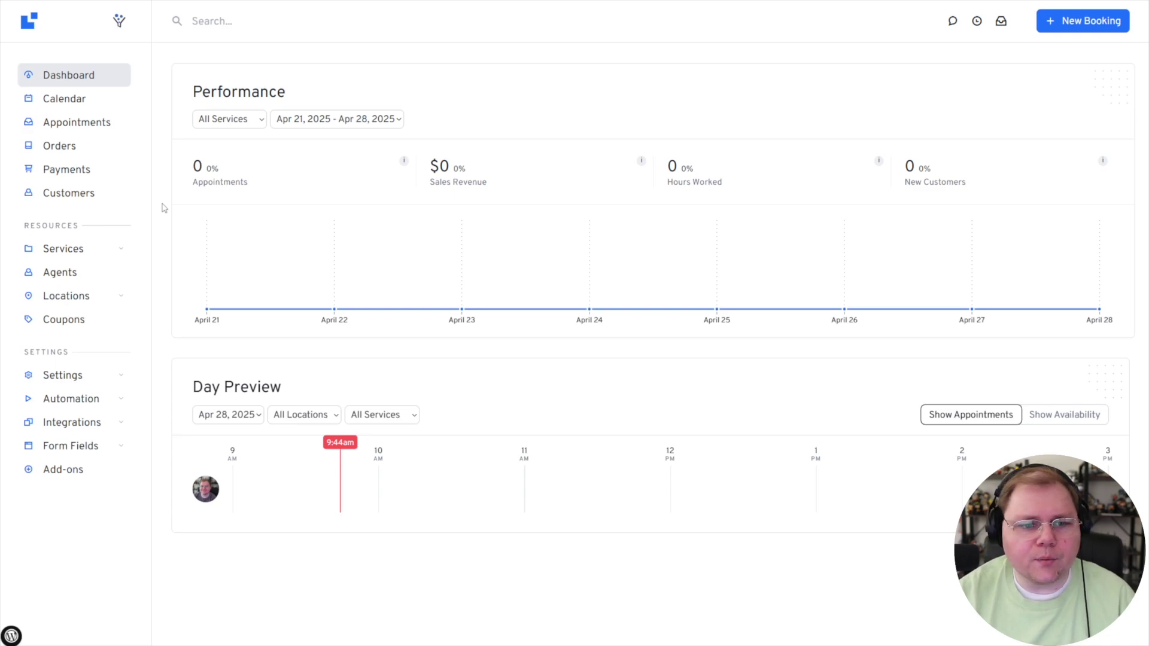
{"action": "mouse_move", "coordinate": [119, 249]}
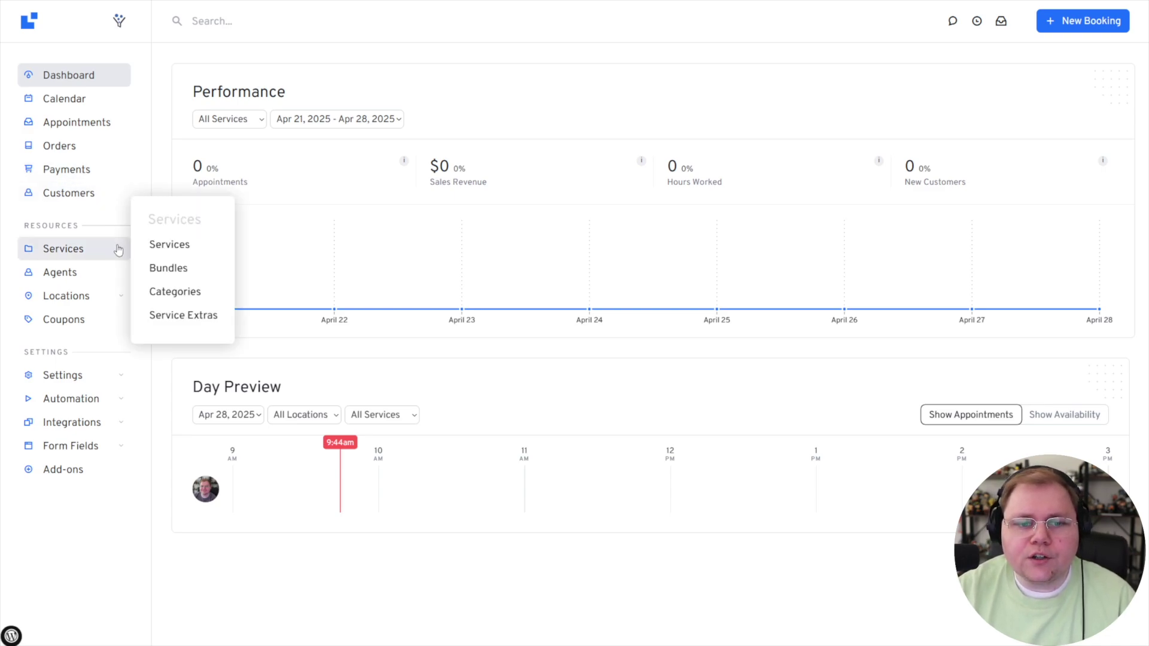
{"action": "left_click", "coordinate": [172, 270]}
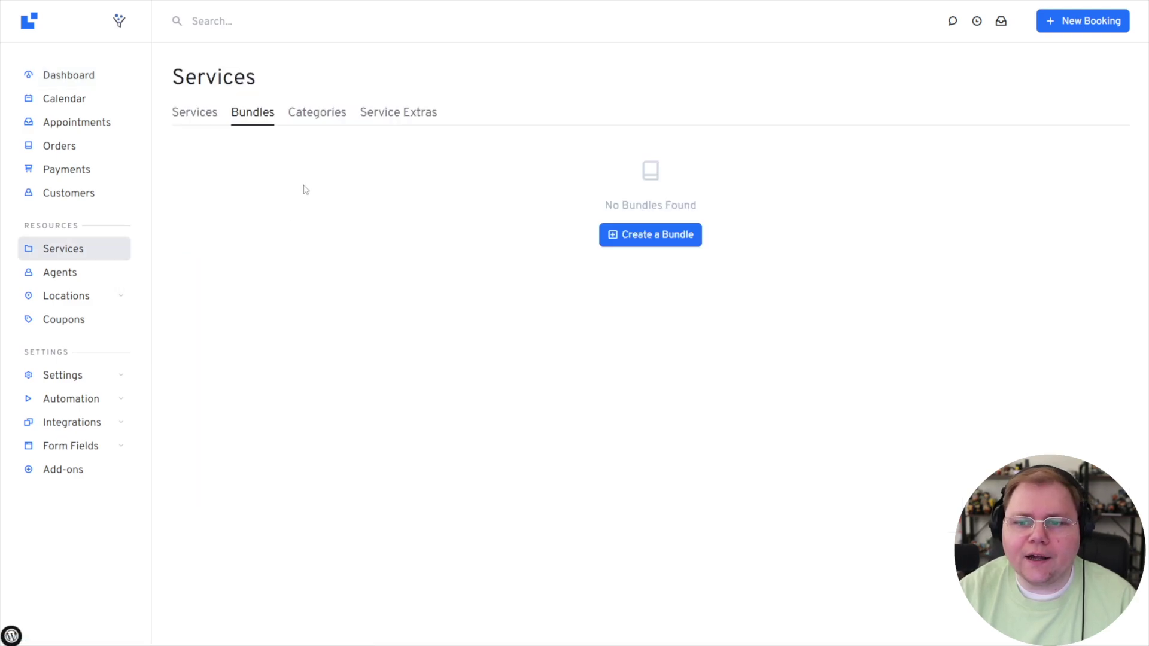
{"action": "left_click", "coordinate": [615, 229]}
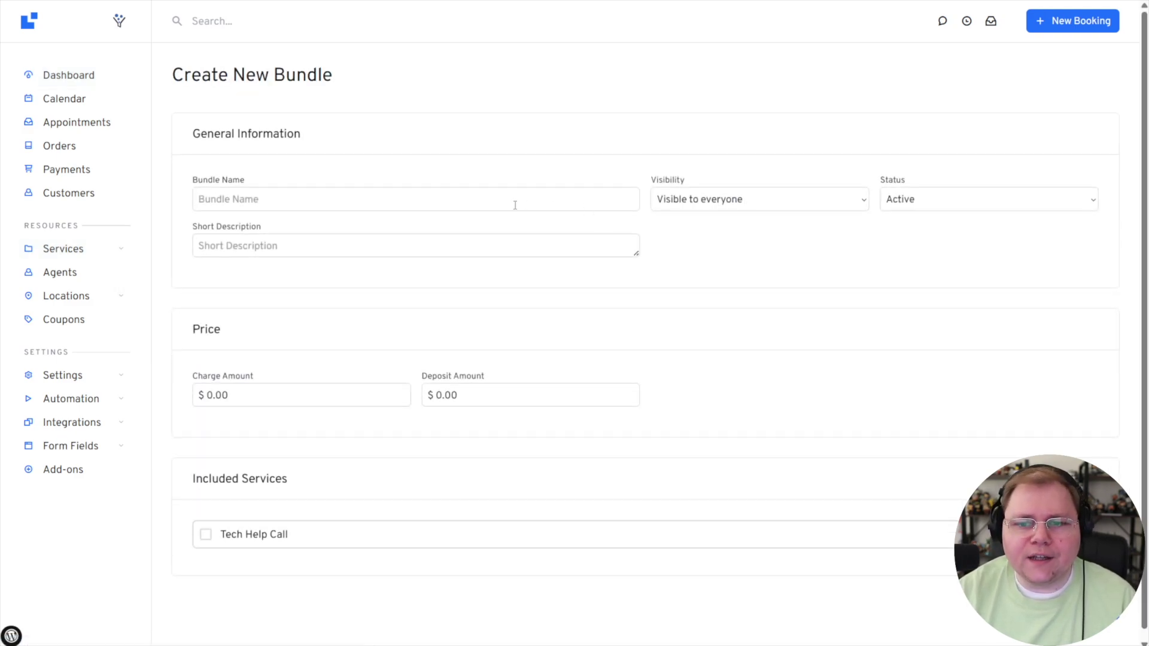
{"action": "left_click", "coordinate": [472, 198]}
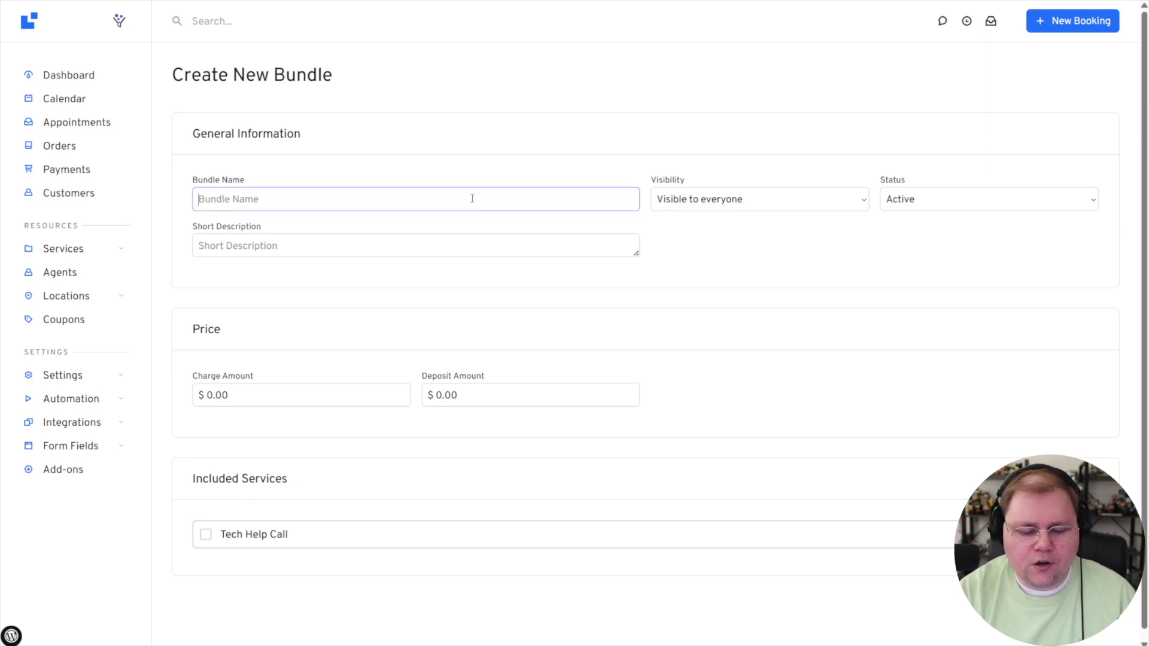
{"action": "type", "text": "3 Call Bundle"}
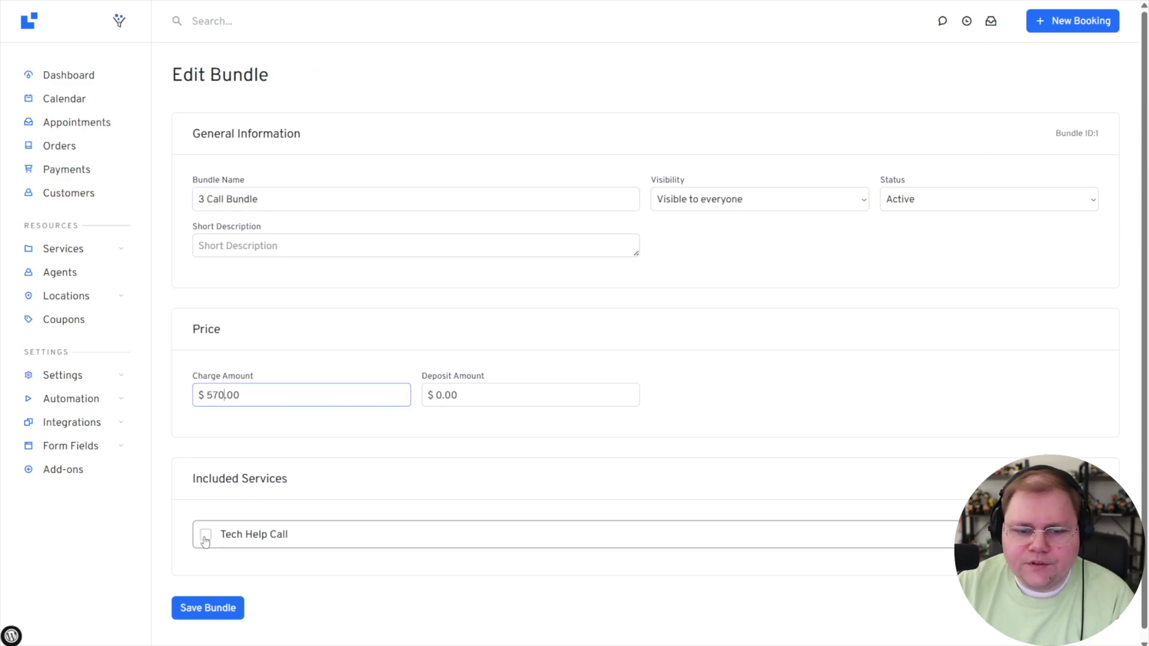
{"action": "left_click", "coordinate": [206, 540]}
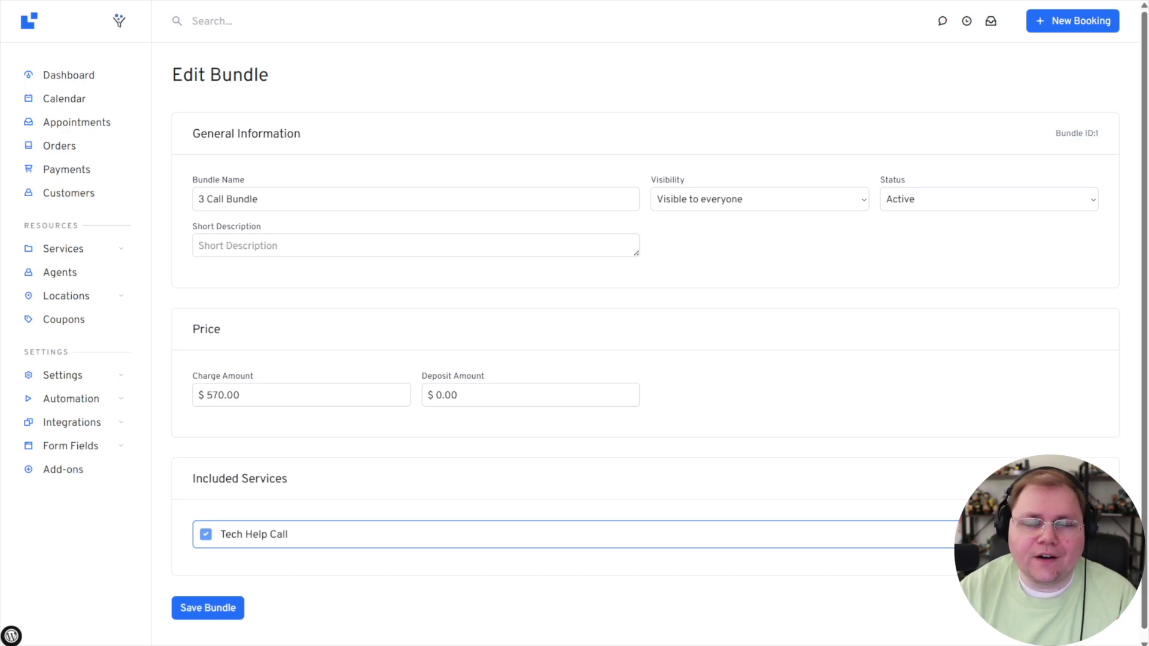
{"action": "left_click", "coordinate": [230, 611]}
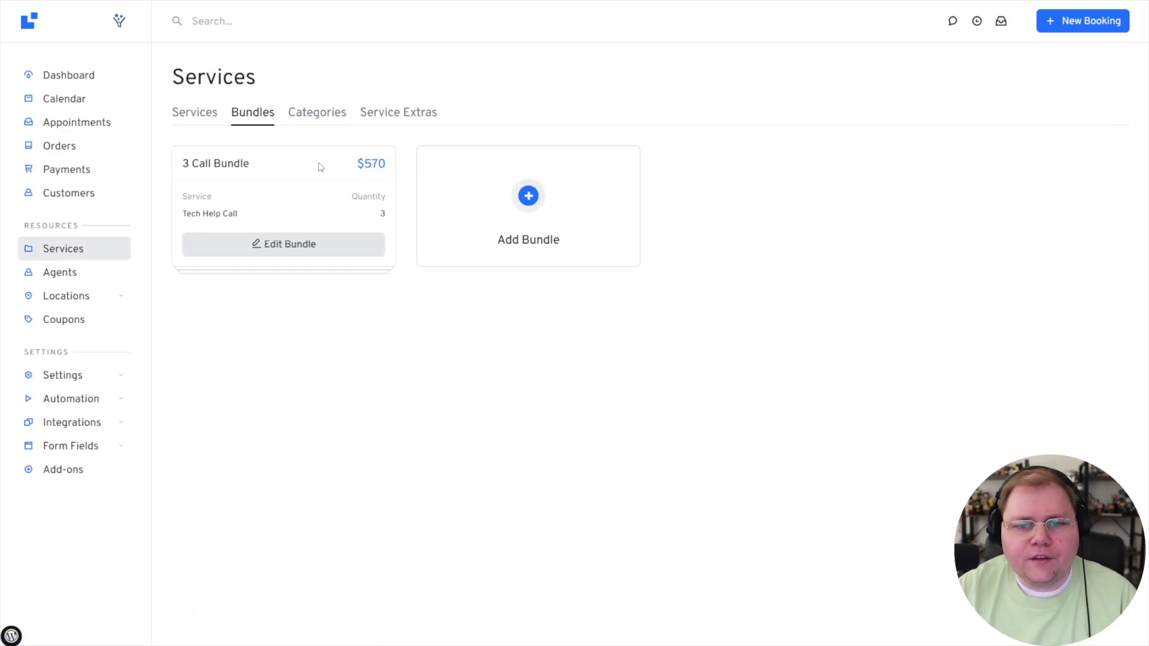
Open the Add-ons overview and highlight the Pro Features add-on.
{"action": "mouse_move", "coordinate": [84, 377]}
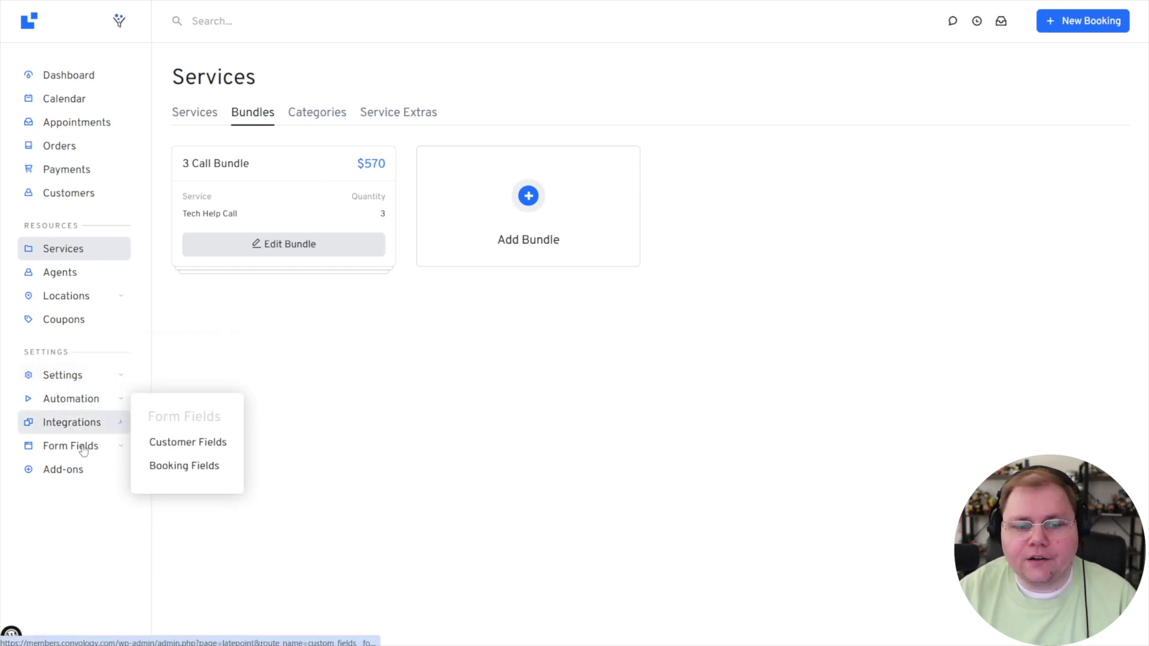
{"action": "left_click", "coordinate": [67, 470]}
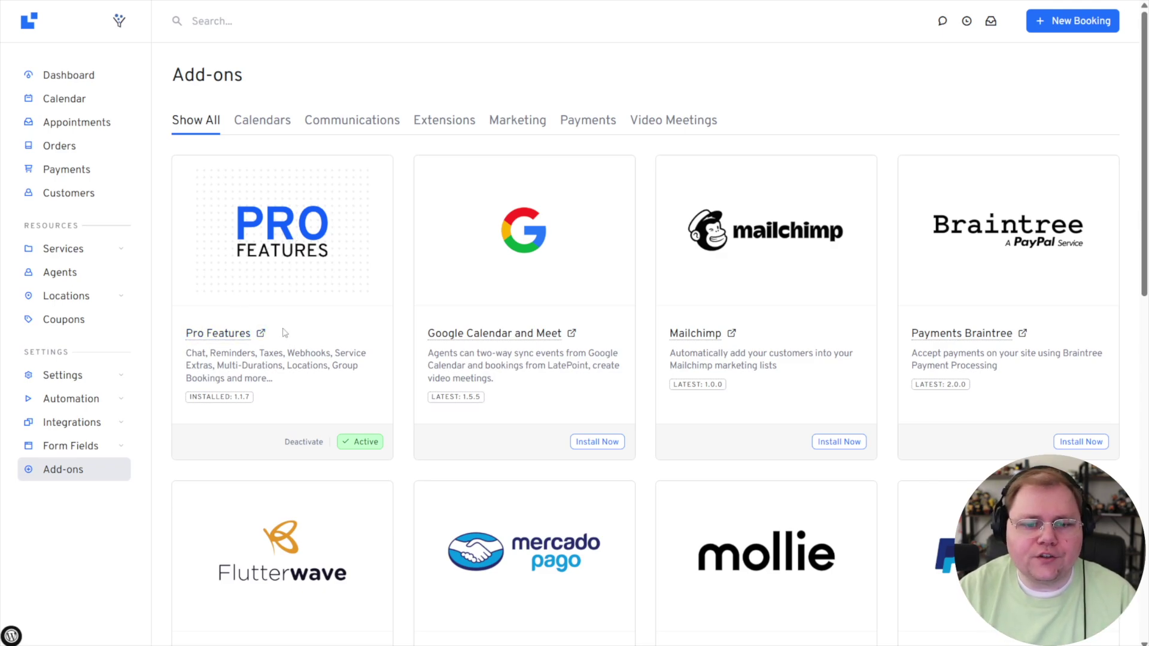
{"action": "left_click_drag", "start_coordinate": [218, 334], "coordinate": [186, 333]}
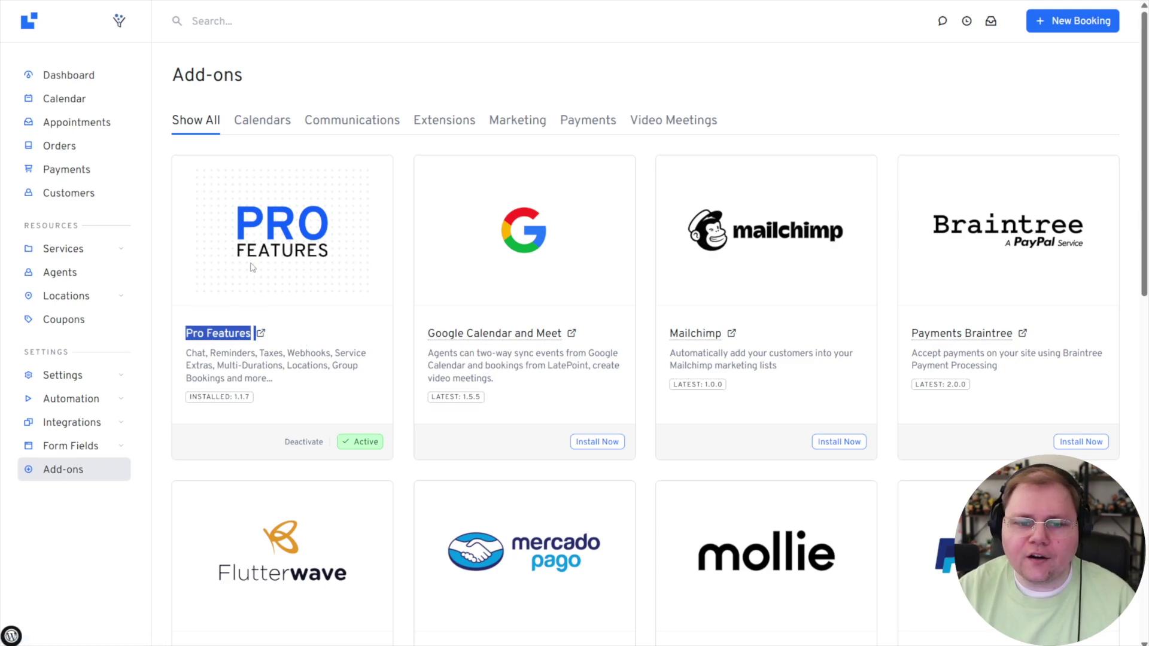
Check the Premium Features license status, then return to Add-ons to find Payments SureCart.
{"action": "mouse_move", "coordinate": [62, 377]}
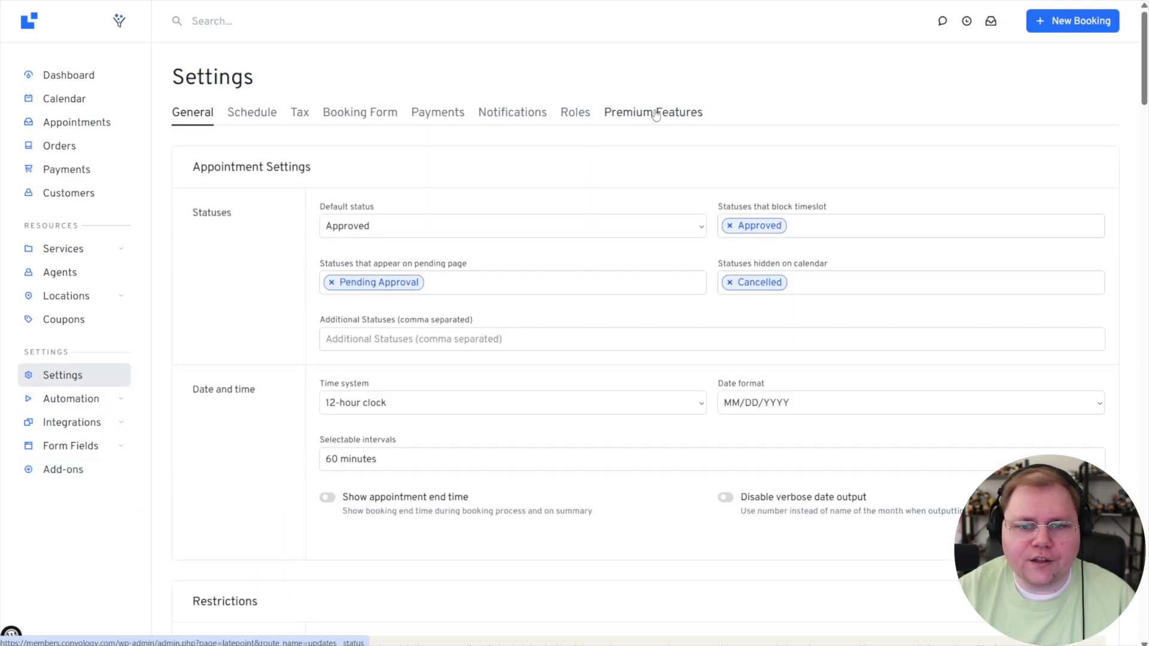
{"action": "left_click", "coordinate": [655, 114]}
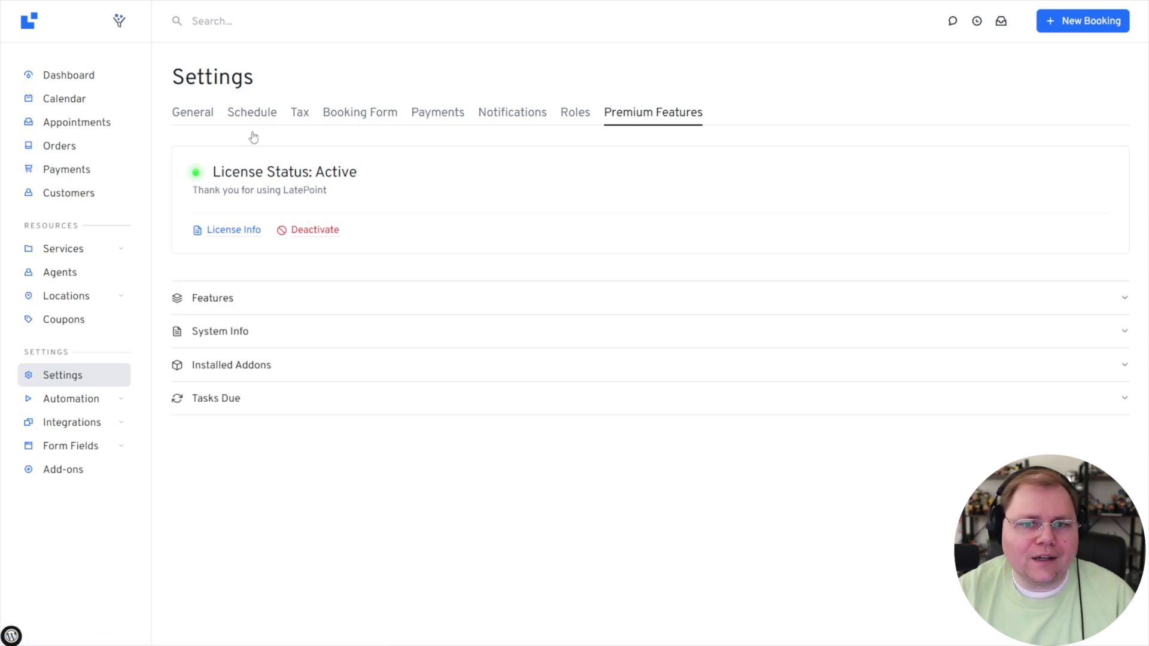
{"action": "left_click", "coordinate": [69, 476]}
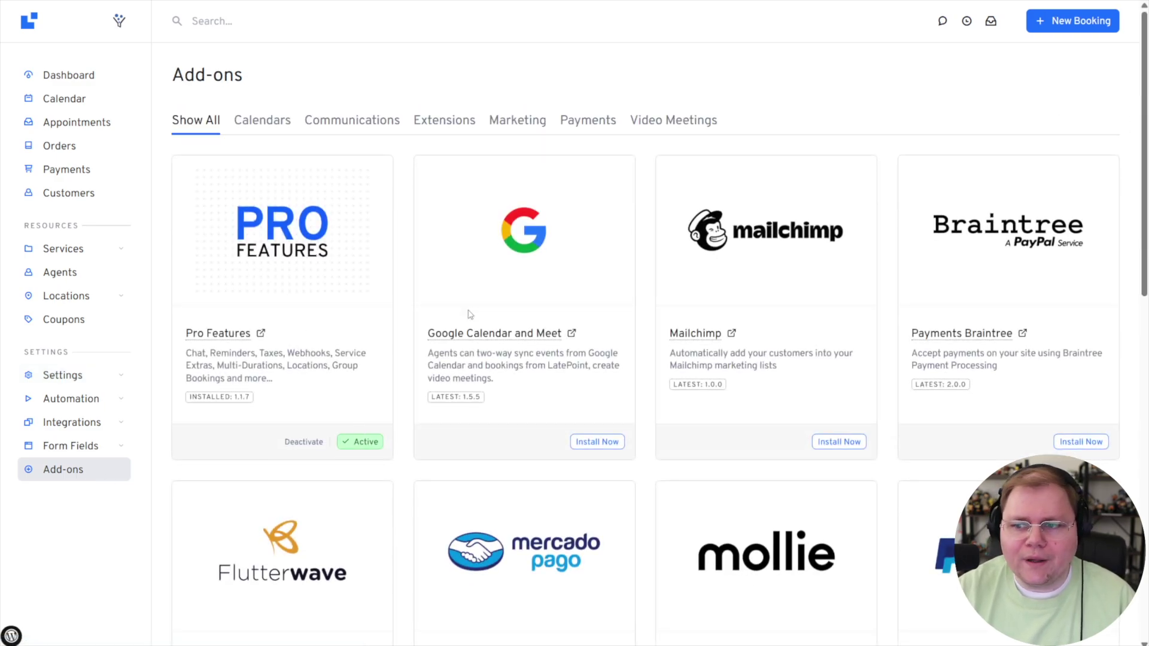
{"action": "scroll", "coordinate": [547, 274], "scroll_direction": "down", "scroll_amount": 11}
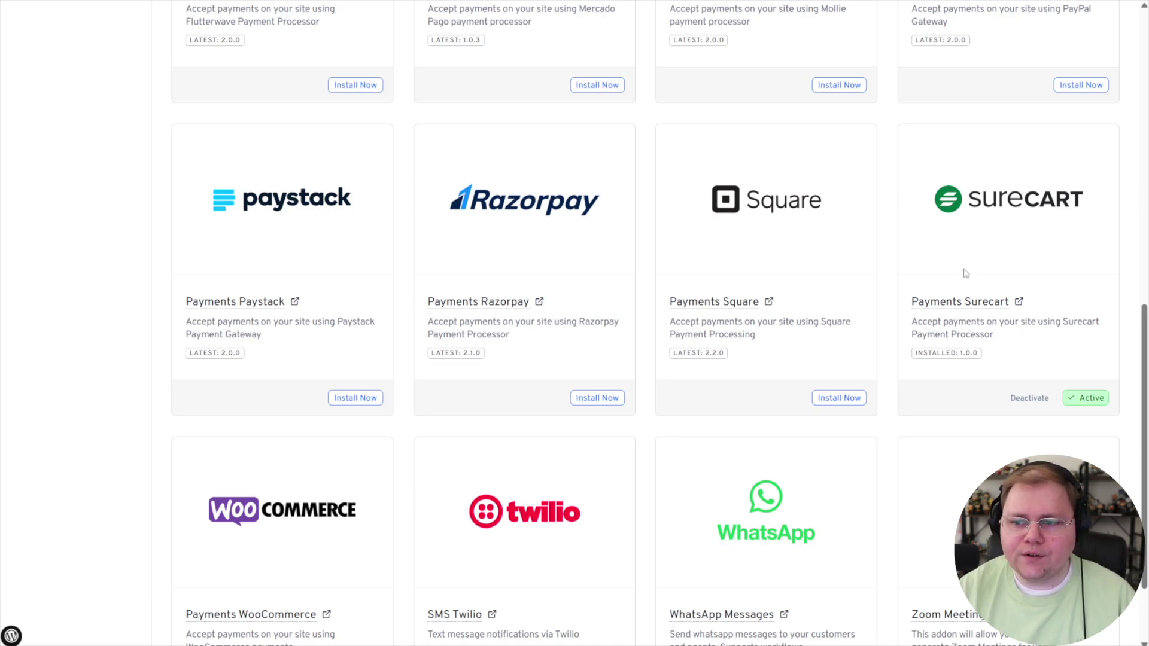
{"action": "scroll", "coordinate": [982, 308], "scroll_direction": "up", "scroll_amount": 12}
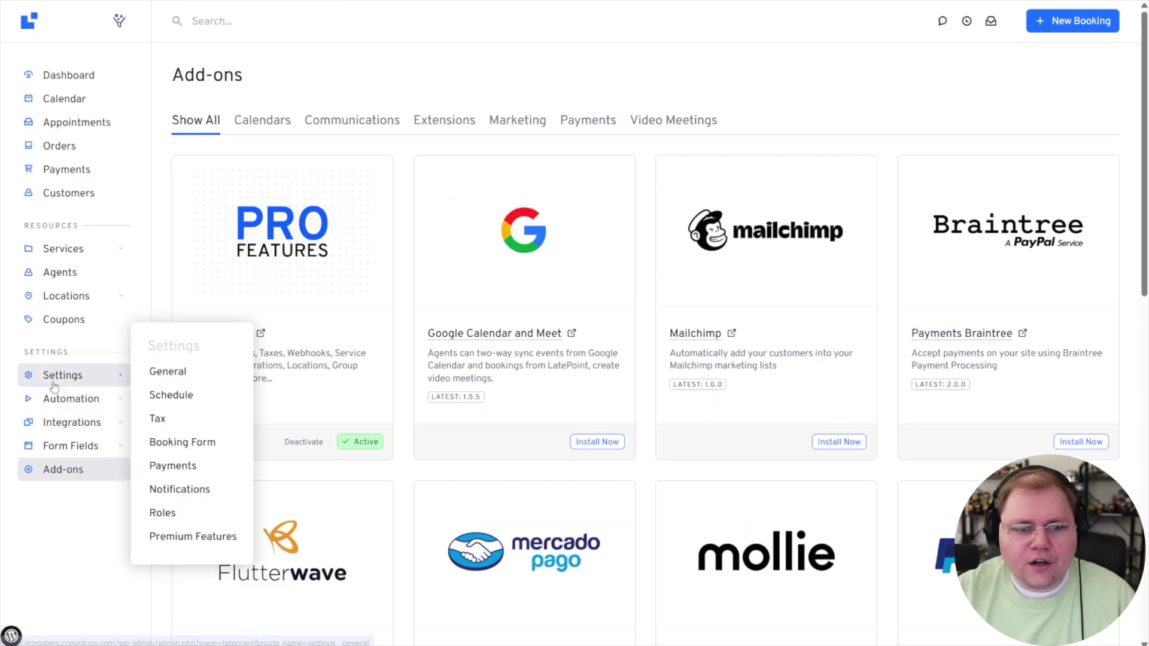
Enable payments to reach Settings > Payments with the SureCart processor.
{"action": "left_click", "coordinate": [66, 171]}
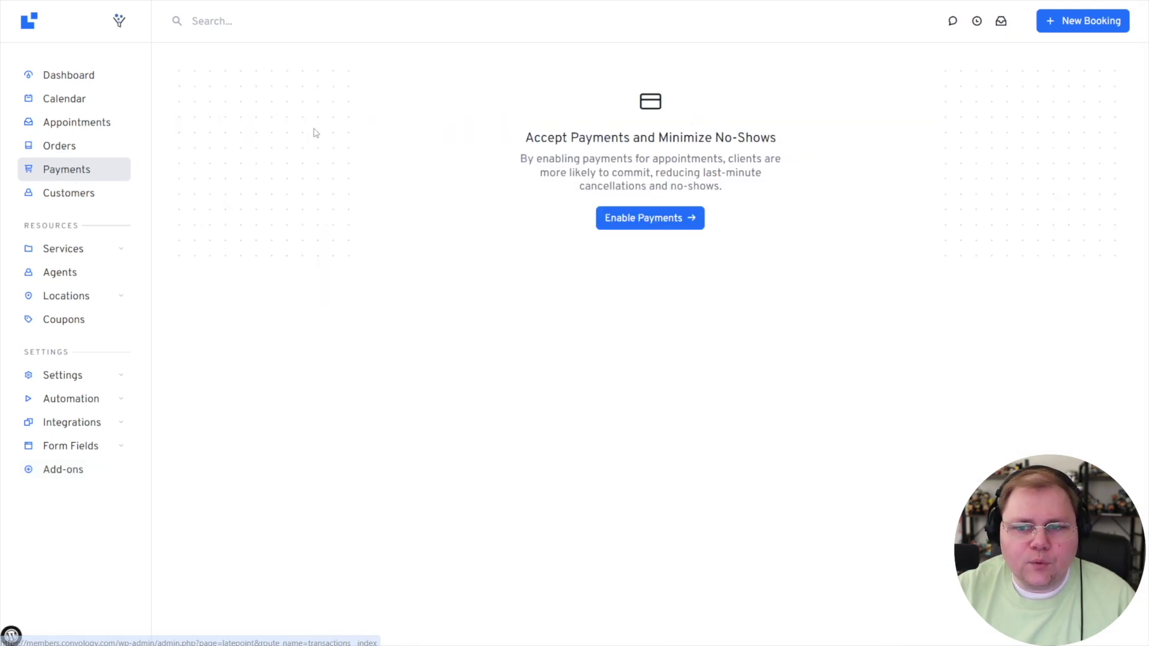
{"action": "left_click", "coordinate": [669, 223]}
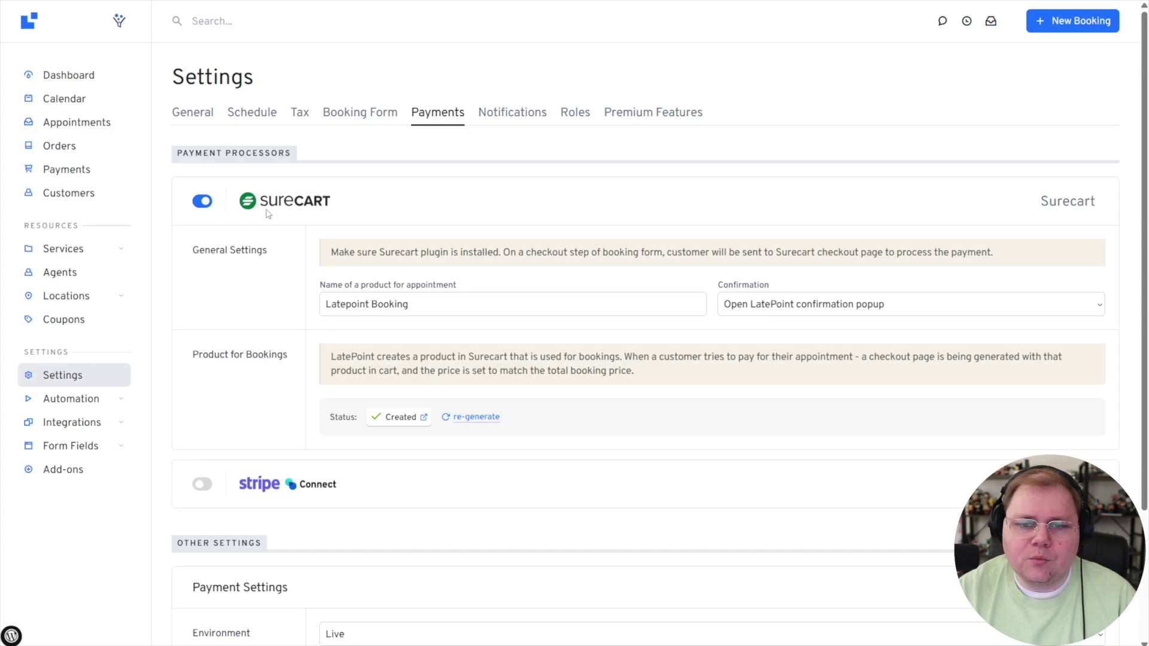
Rename the appointment product to 'Calls with' followed by the host's first name.
{"action": "triple_click", "coordinate": [392, 300]}
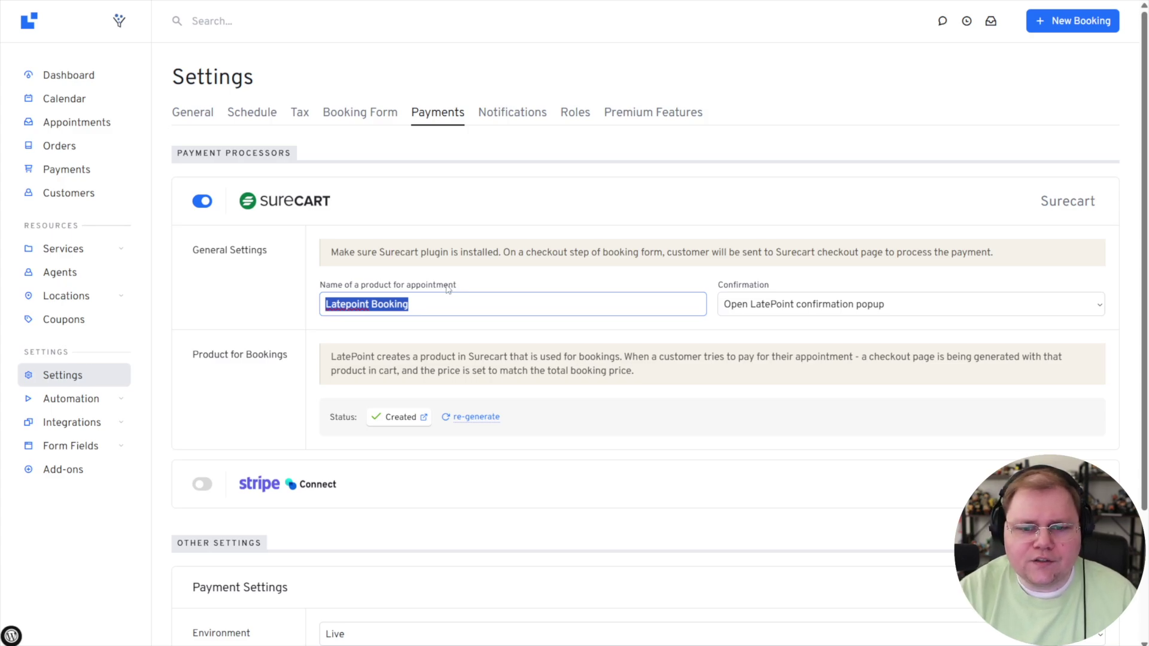
{"action": "type", "text": "Call"}
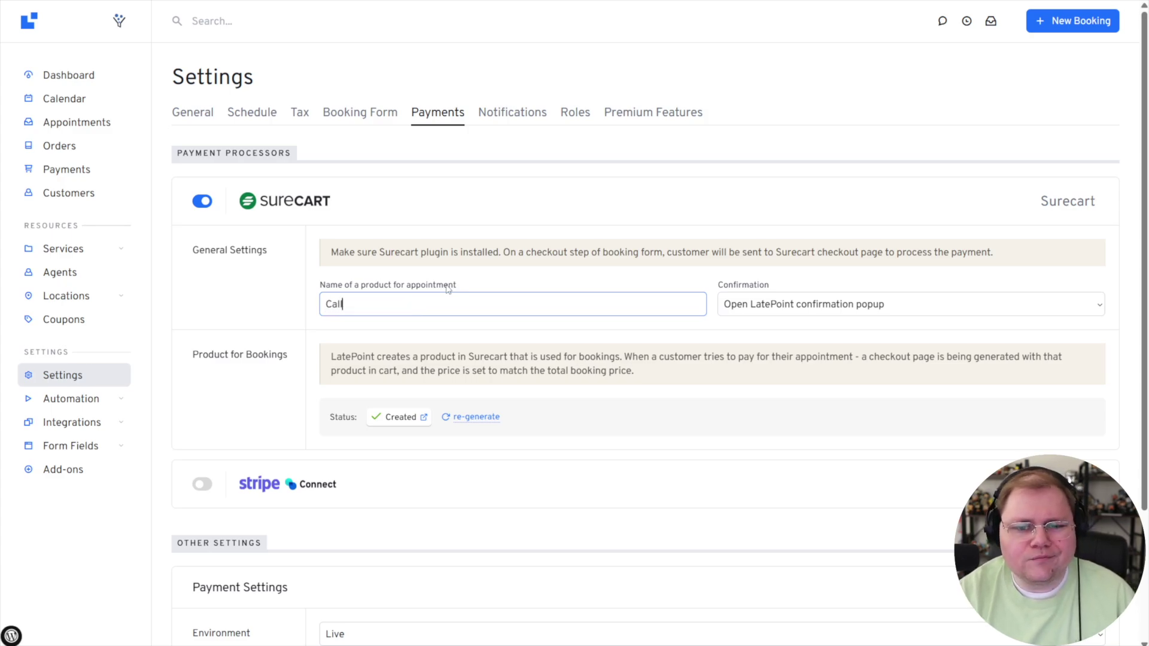
{"action": "key", "text": "ctrl+a"}
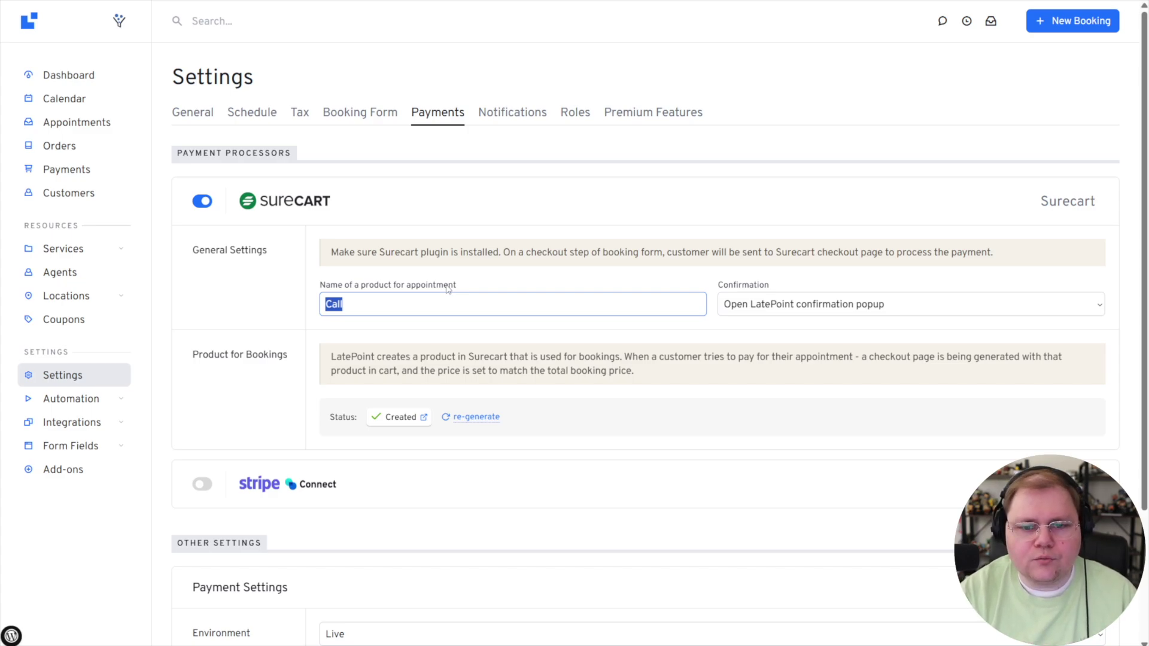
{"action": "type", "text": "Calls with DOu"}
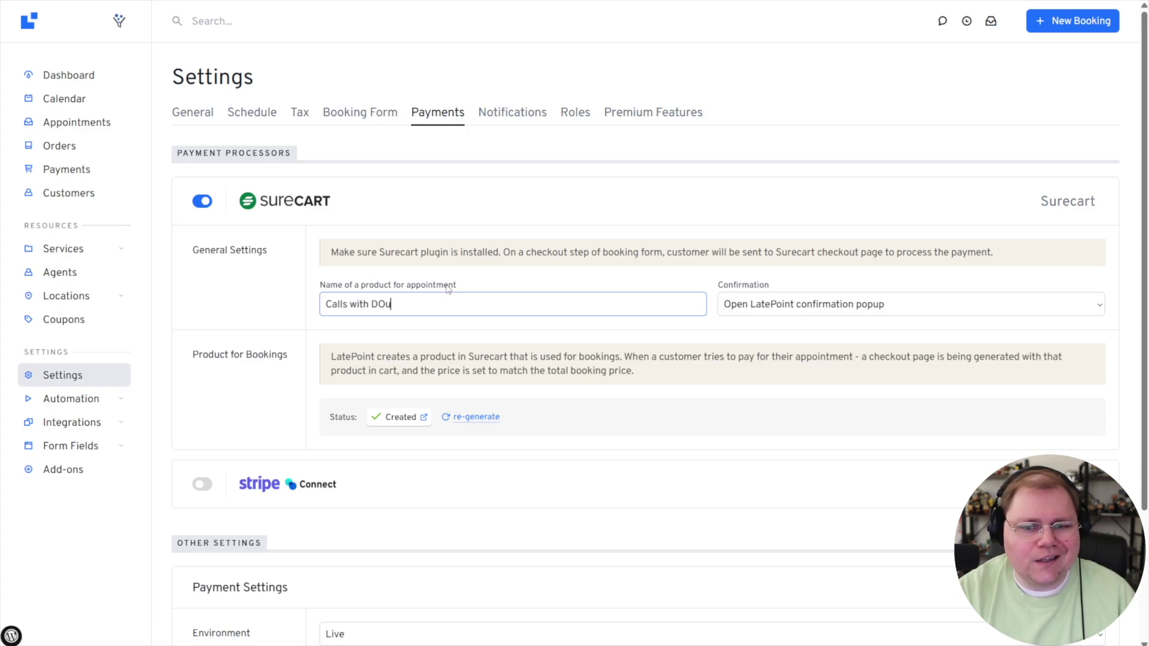
{"action": "key", "text": "BackSpace"}
{"action": "key", "text": "BackSpace"}
{"action": "type", "text": "oug"}
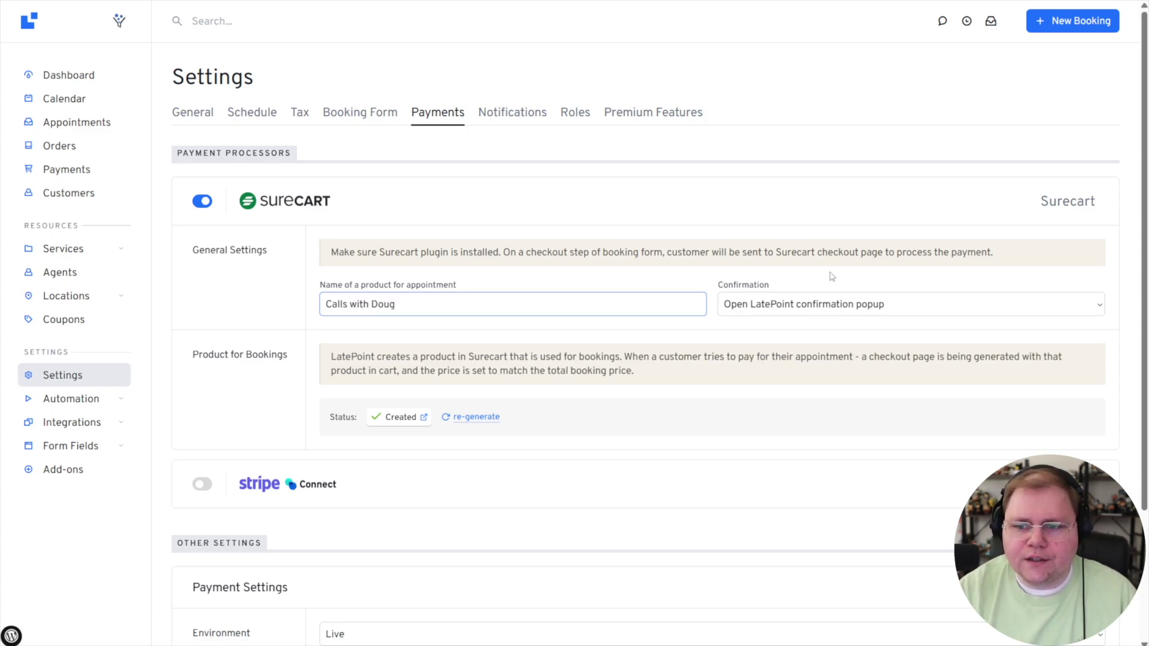
Keep the post-payment confirmation set to 'Open LatePoint confirmation popup'.
{"action": "double_click", "coordinate": [762, 285]}
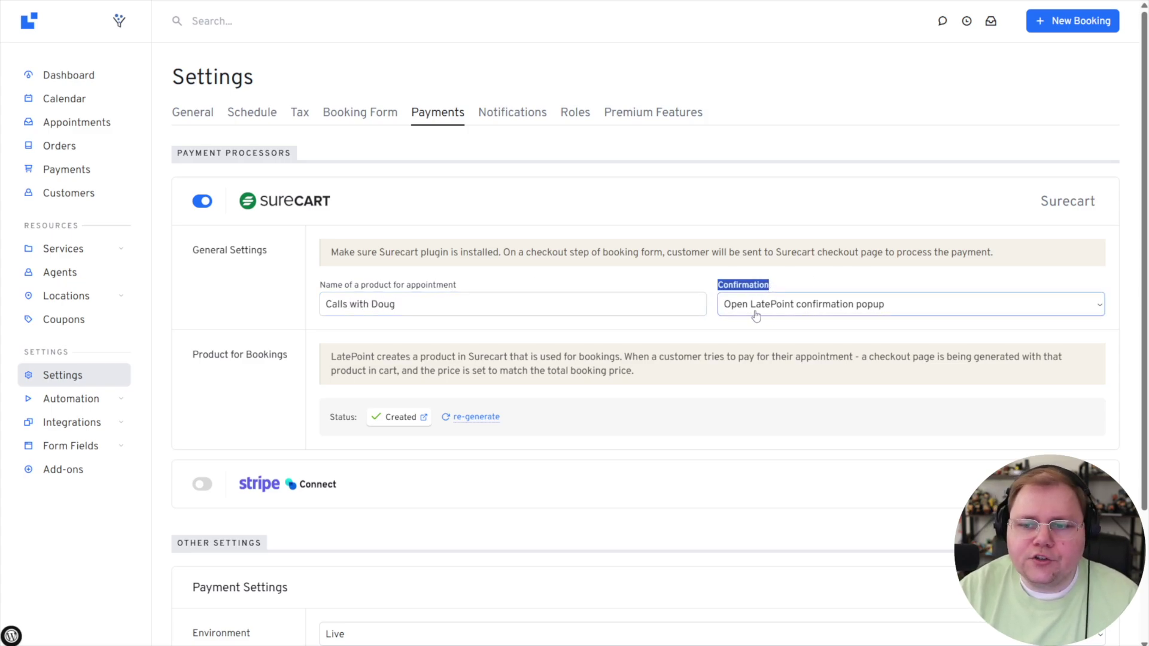
{"action": "left_click", "coordinate": [817, 305]}
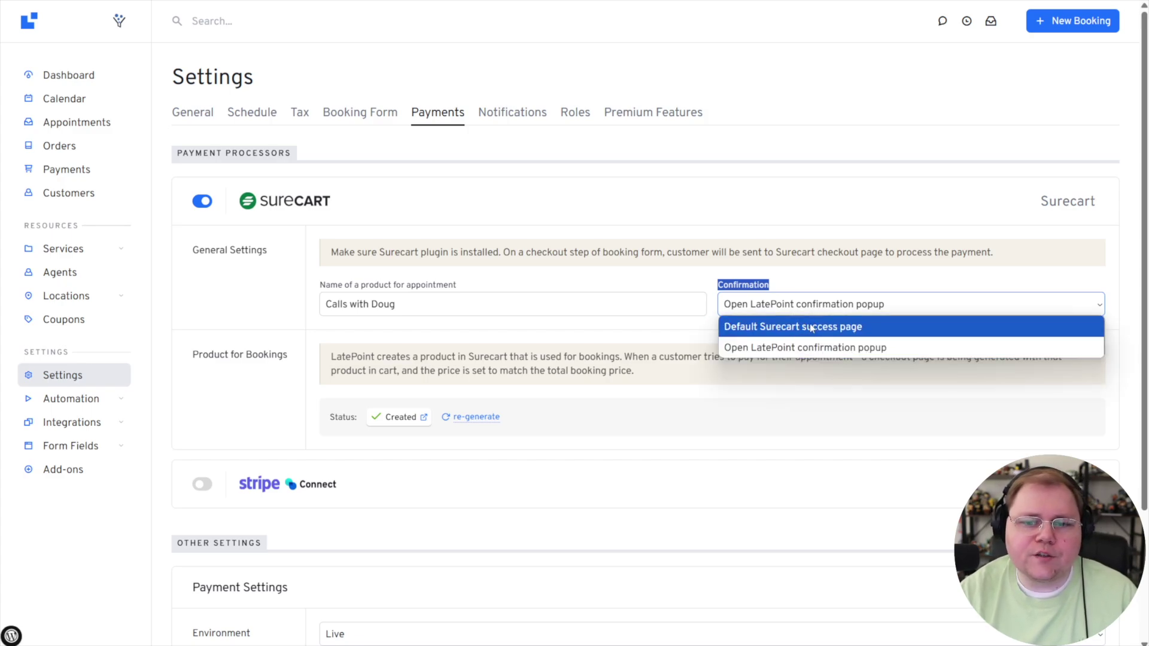
{"action": "left_click", "coordinate": [812, 333]}
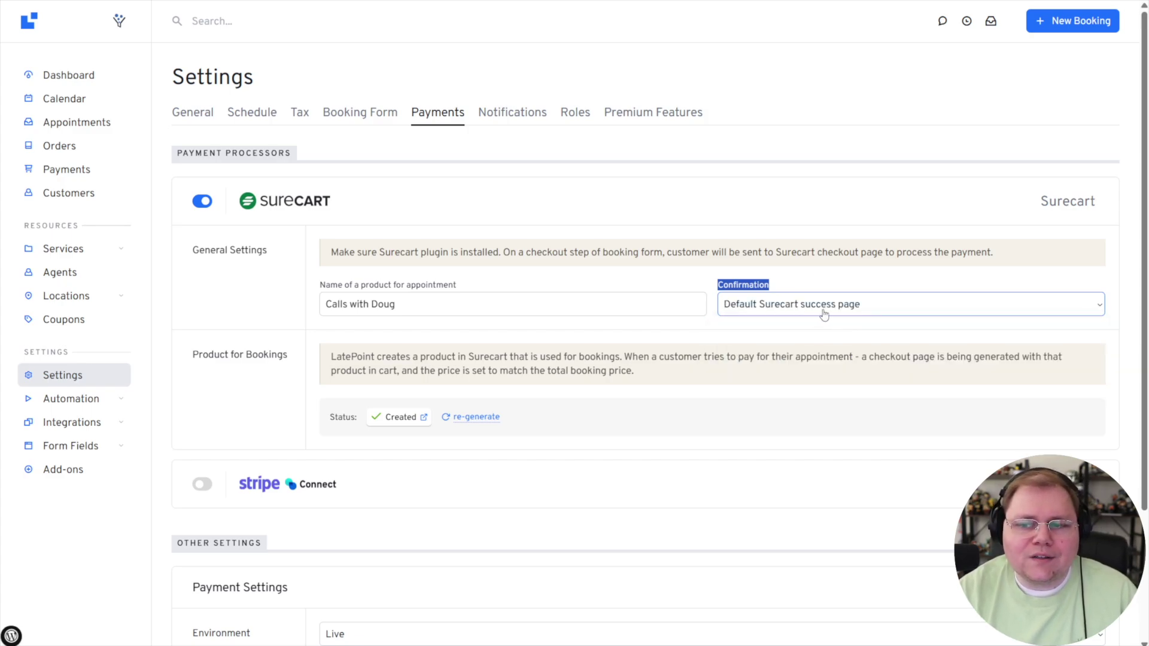
{"action": "left_click", "coordinate": [826, 313]}
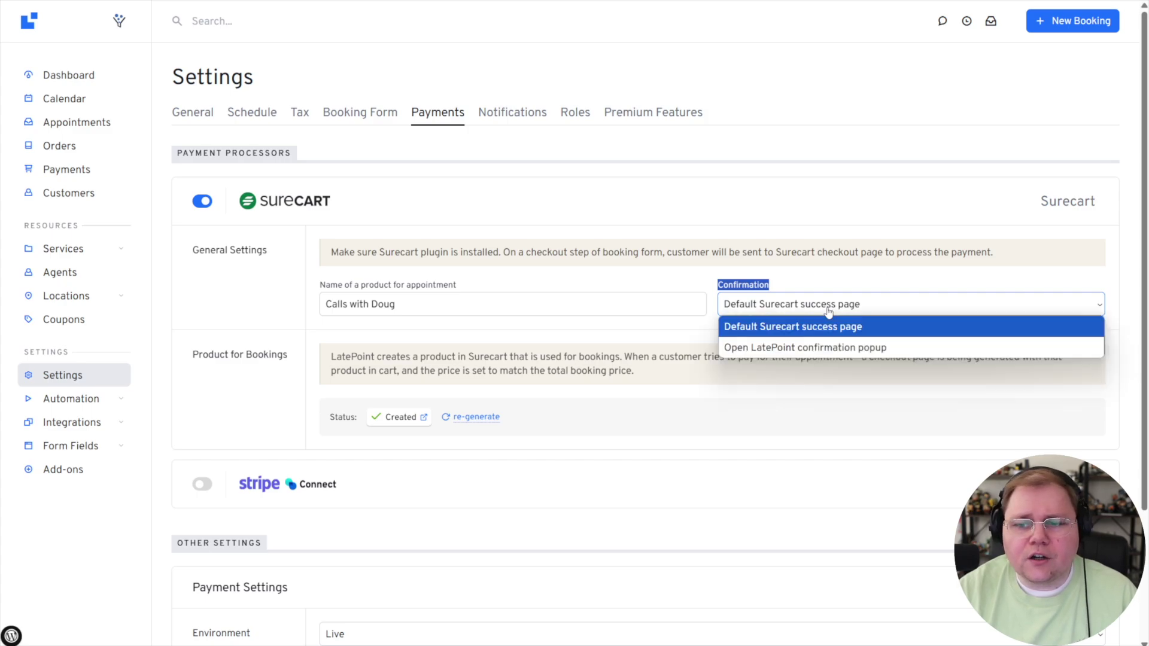
{"action": "left_click", "coordinate": [788, 347]}
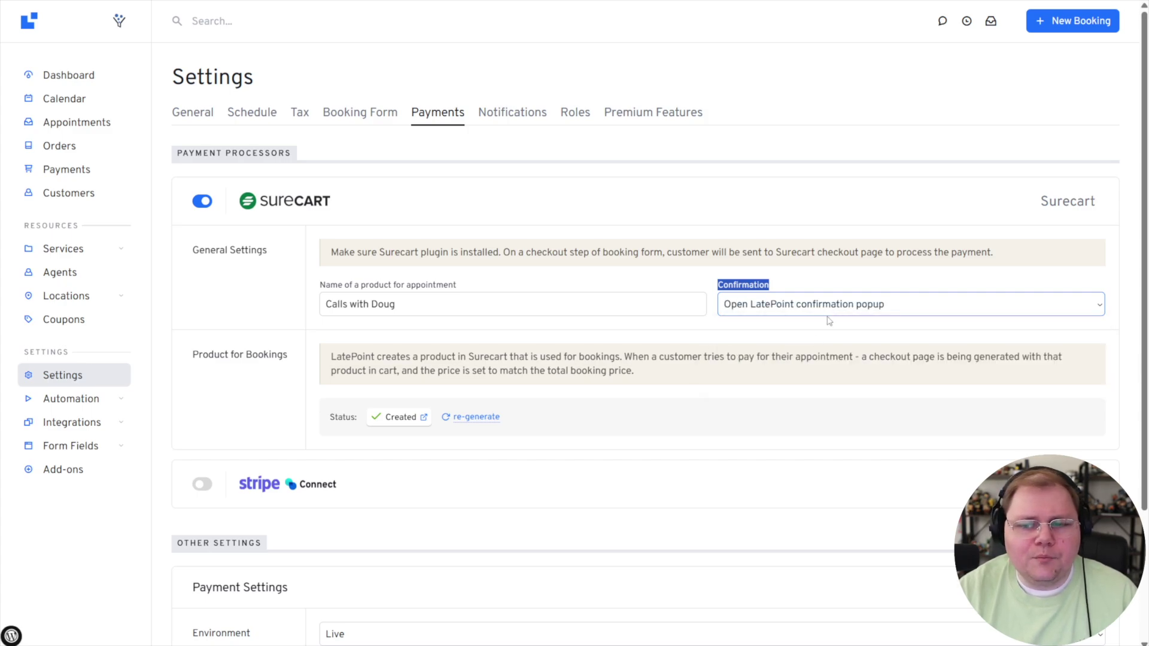
{"action": "left_click", "coordinate": [890, 325]}
Re-generate the SureCart product for bookings and confirm with OK.
{"action": "left_click", "coordinate": [470, 417]}
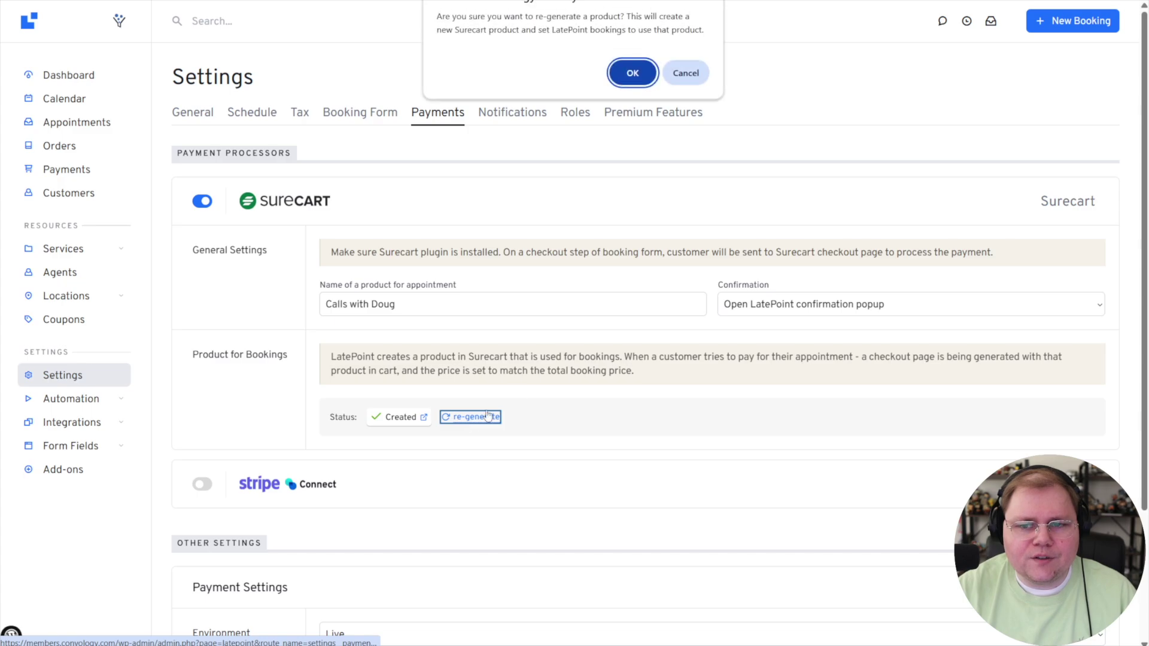
{"action": "left_click", "coordinate": [633, 68]}
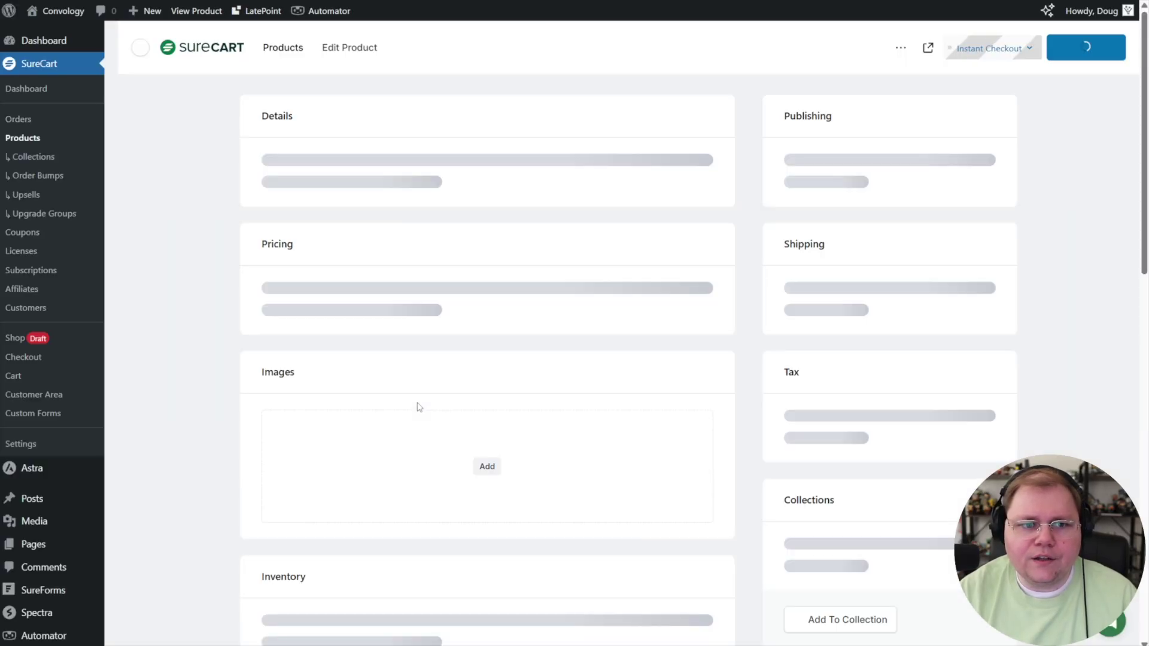
Select the 'Latepoint Booking' product name and confirm regenerating the booking product.
{"action": "left_click", "coordinate": [386, 198]}
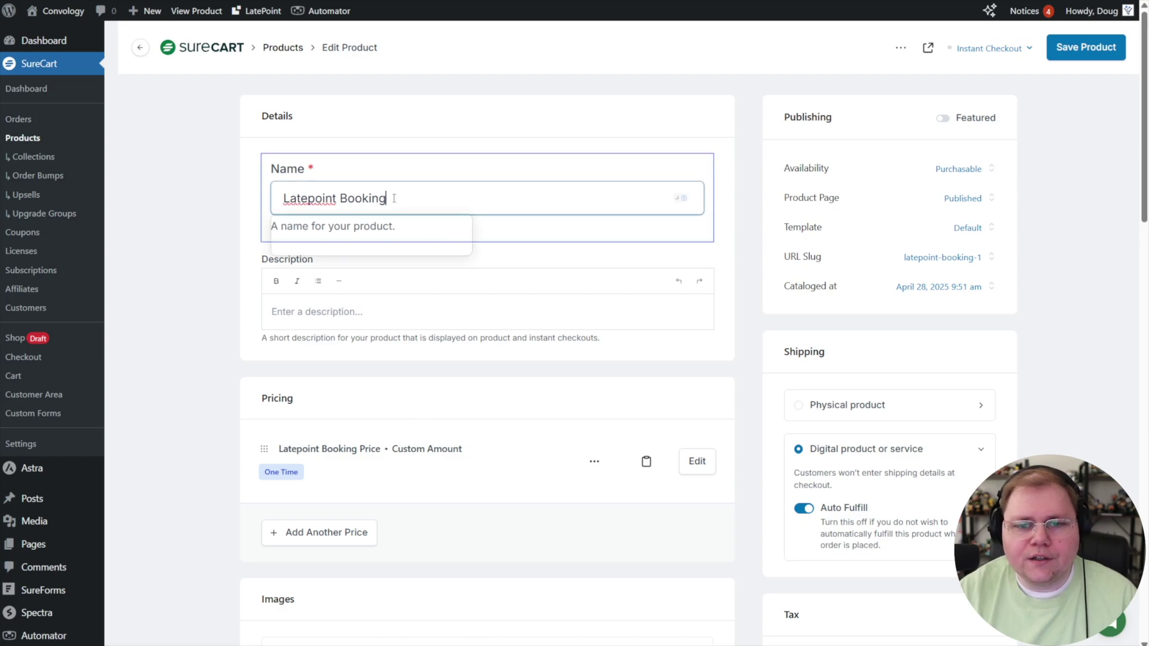
{"action": "left_click_drag", "start_coordinate": [388, 199], "coordinate": [266, 199]}
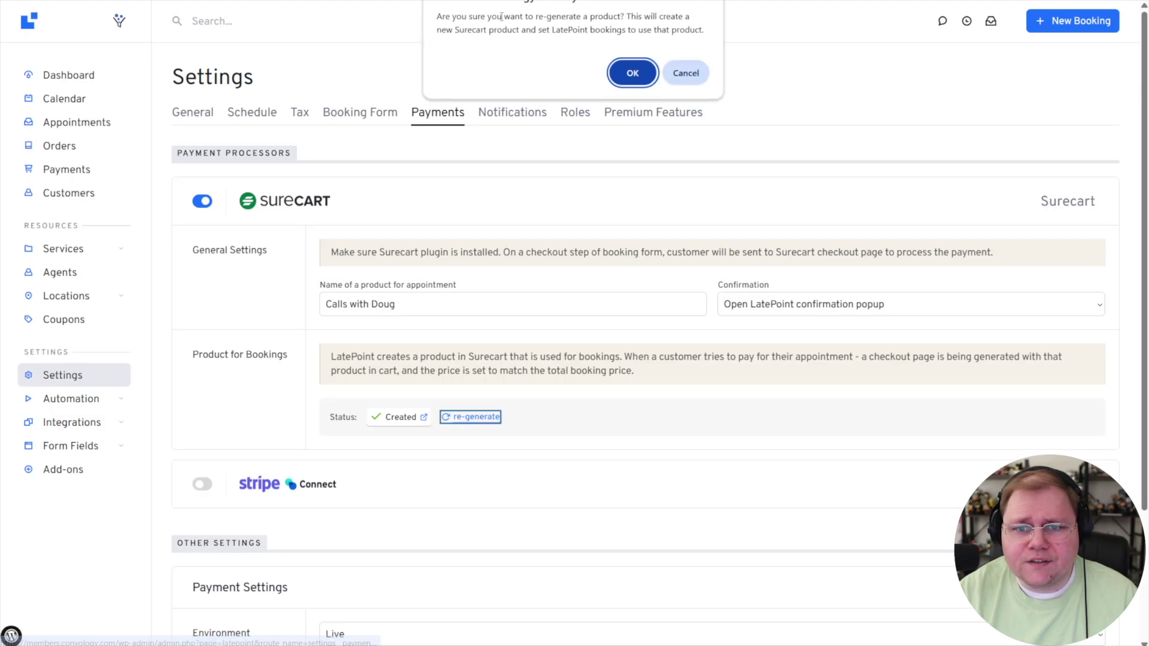
{"action": "left_click", "coordinate": [631, 73]}
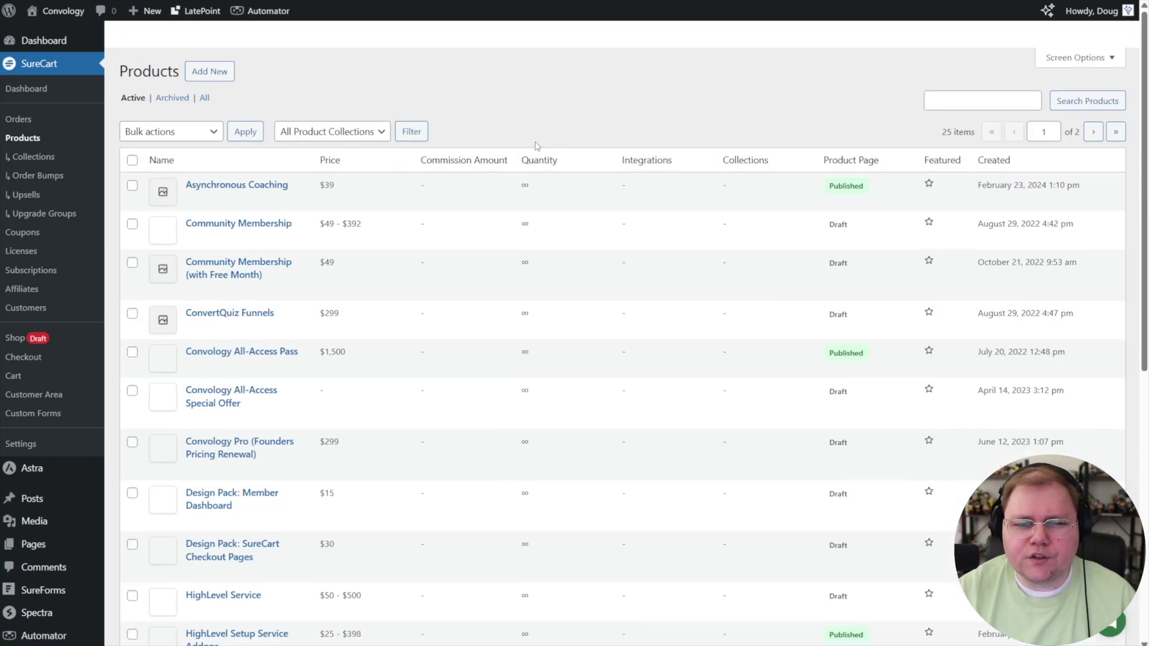
Permanently delete the two extra 'Latepoint Booking' products using Bulk actions.
{"action": "scroll", "coordinate": [409, 190], "scroll_direction": "down", "scroll_amount": 5}
{"action": "scroll", "coordinate": [409, 190], "scroll_direction": "down", "scroll_amount": 4}
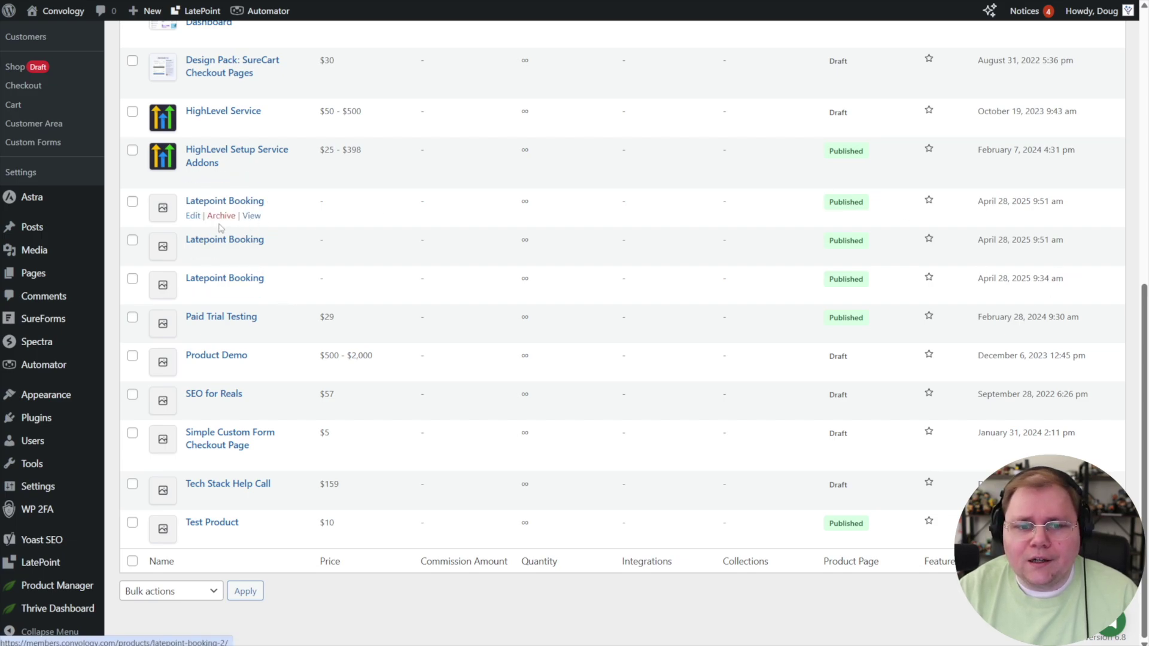
{"action": "left_click", "coordinate": [132, 240]}
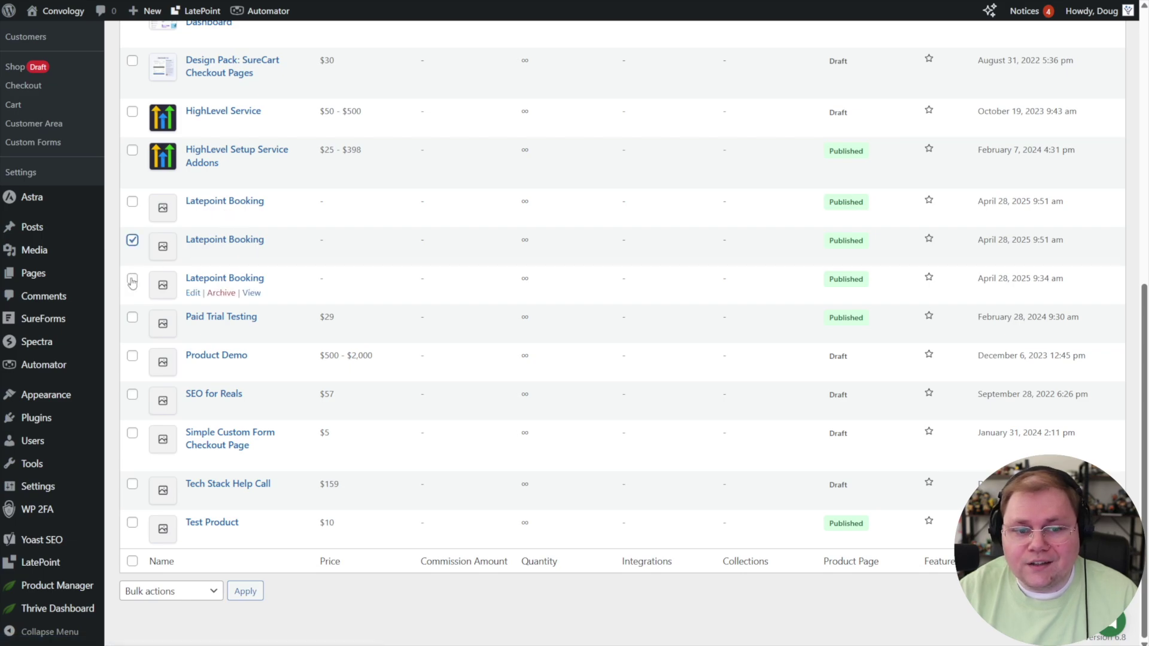
{"action": "left_click", "coordinate": [132, 279]}
{"action": "scroll", "coordinate": [134, 281], "scroll_direction": "up", "scroll_amount": 10}
{"action": "left_click", "coordinate": [170, 149]}
{"action": "left_click", "coordinate": [175, 186]}
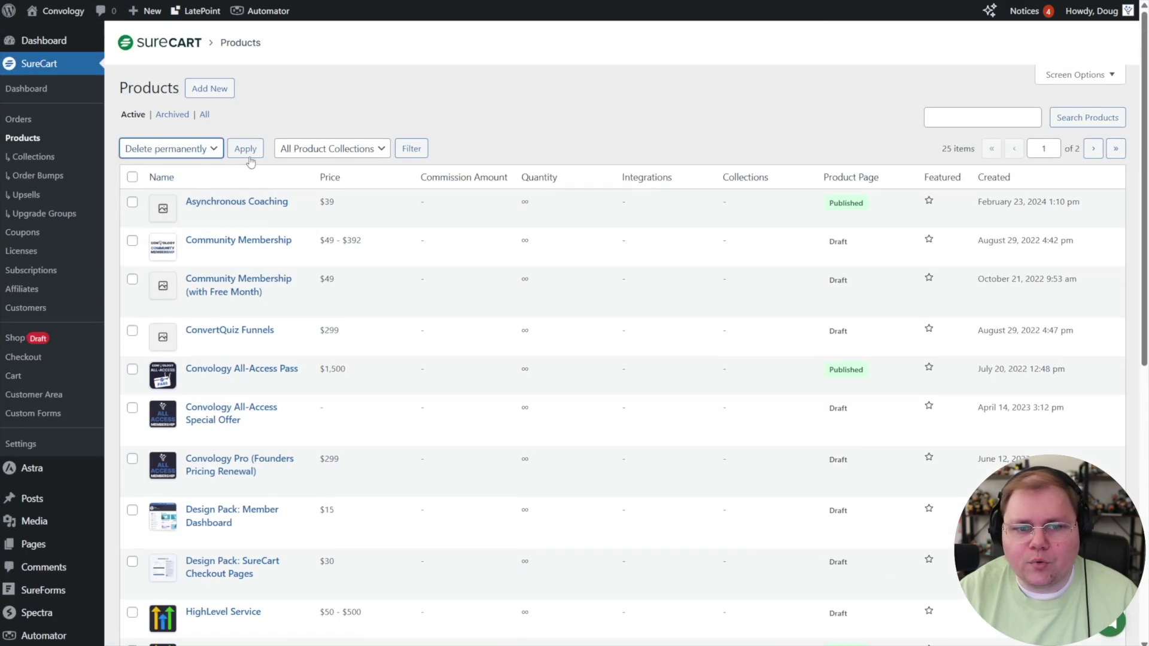
{"action": "left_click", "coordinate": [256, 155]}
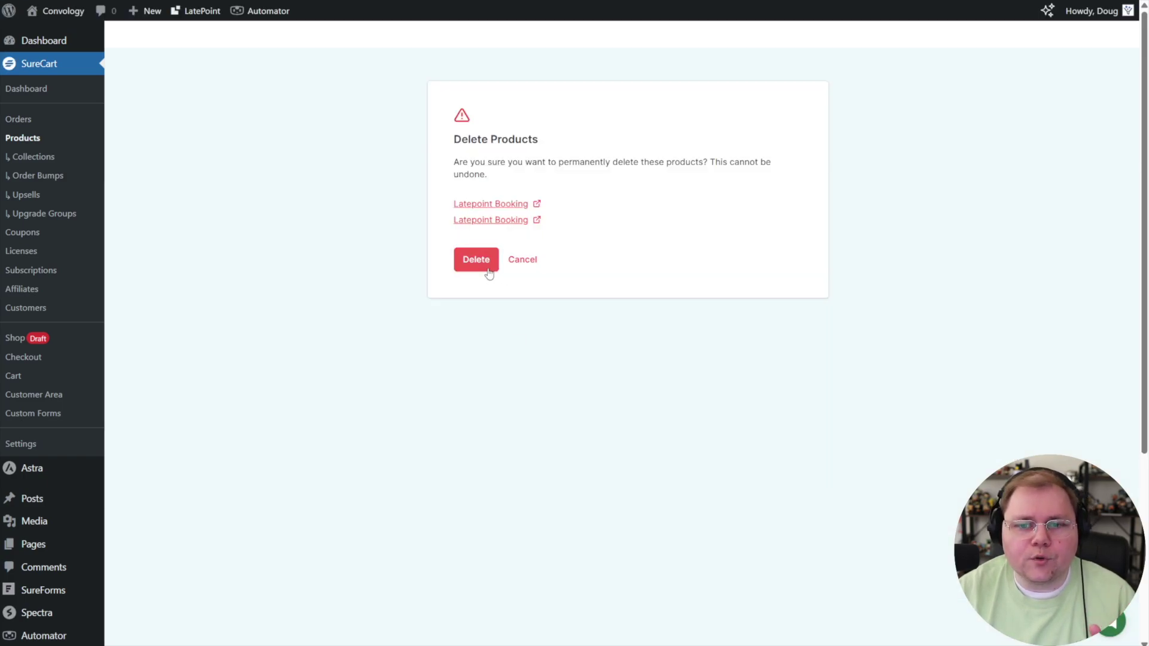
{"action": "left_click", "coordinate": [482, 262]}
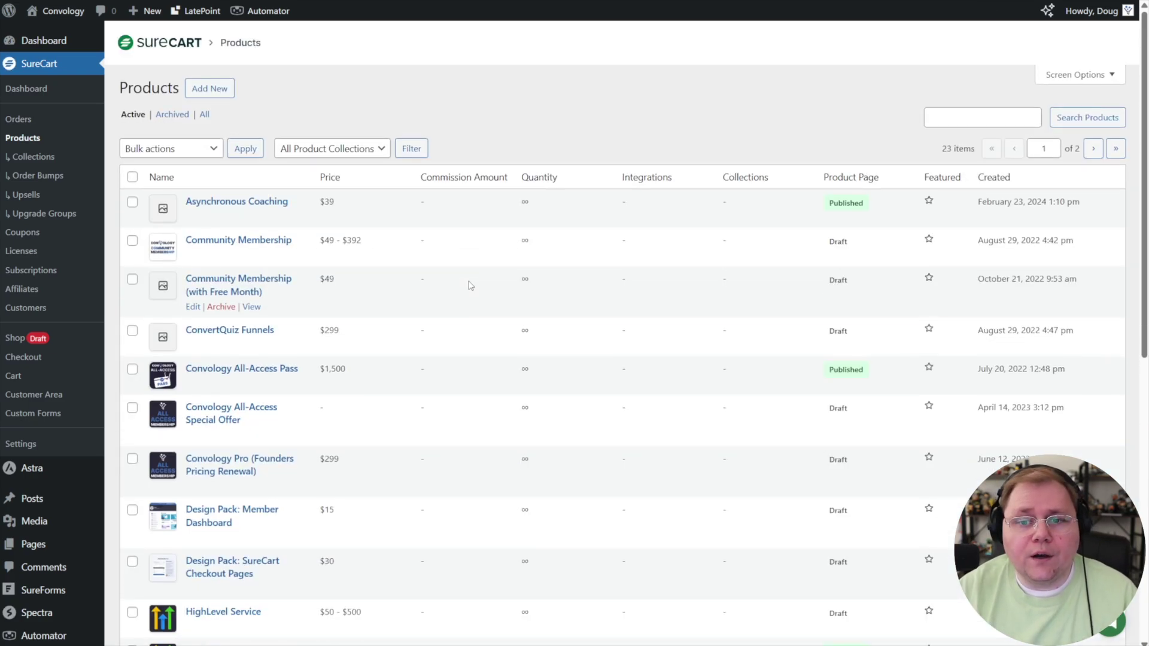
{"action": "scroll", "coordinate": [471, 286], "scroll_direction": "down", "scroll_amount": 8}
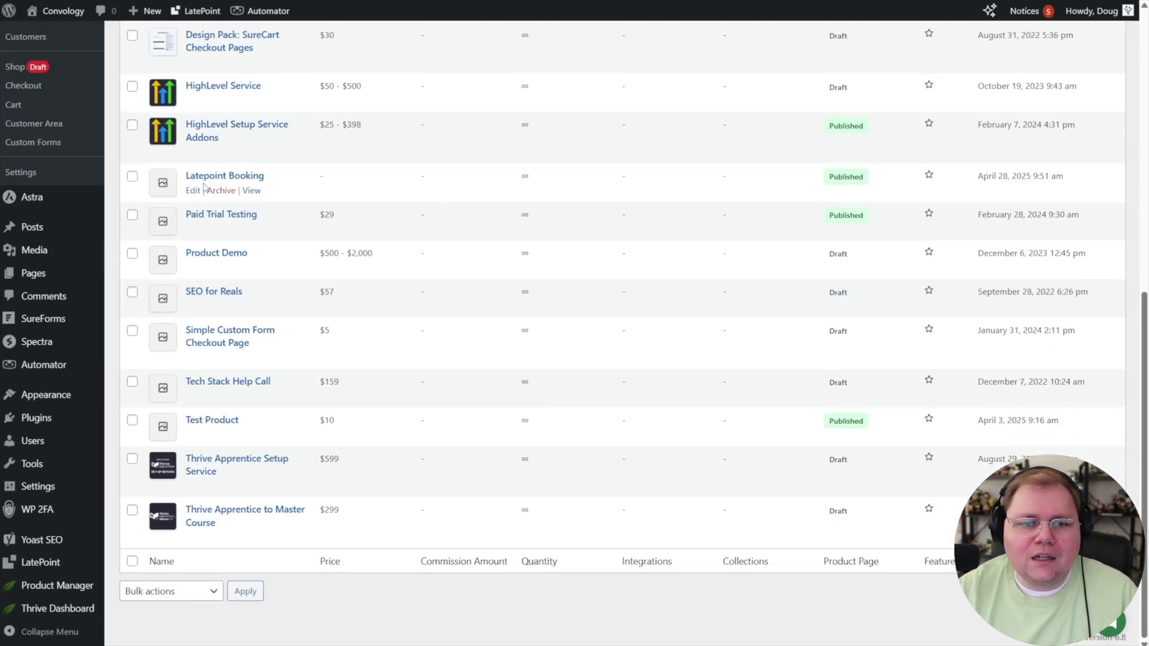
Open the remaining Latepoint Booking product and rename it to 'Booking Package'.
{"action": "left_click", "coordinate": [193, 190]}
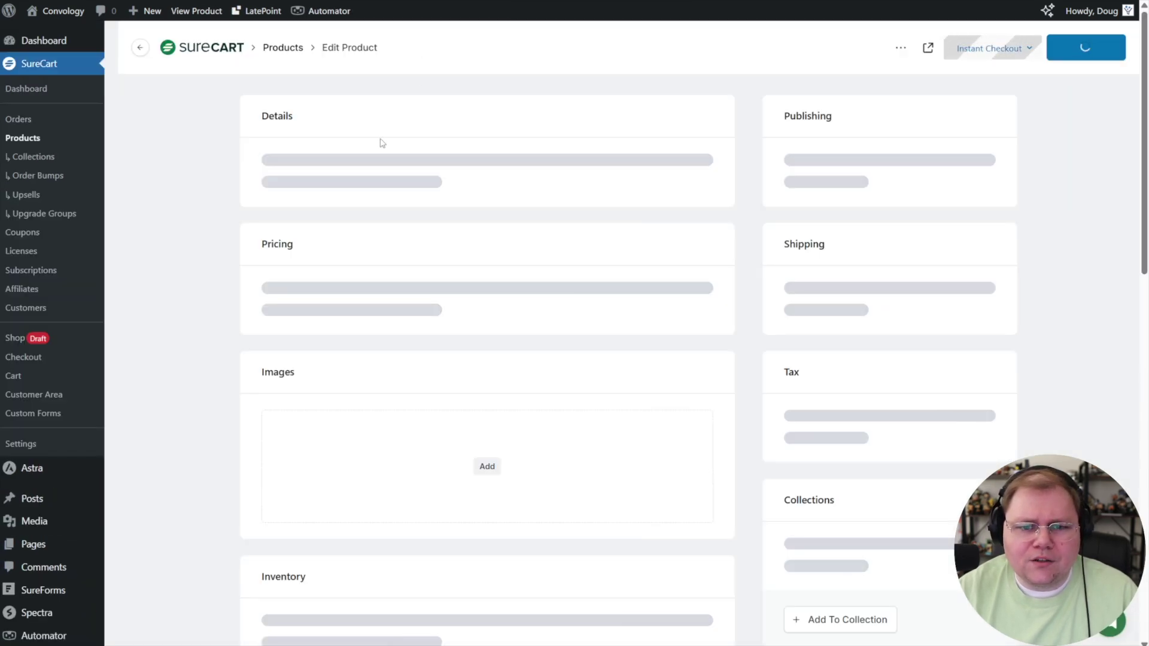
{"action": "left_click_drag", "start_coordinate": [403, 194], "coordinate": [266, 190]}
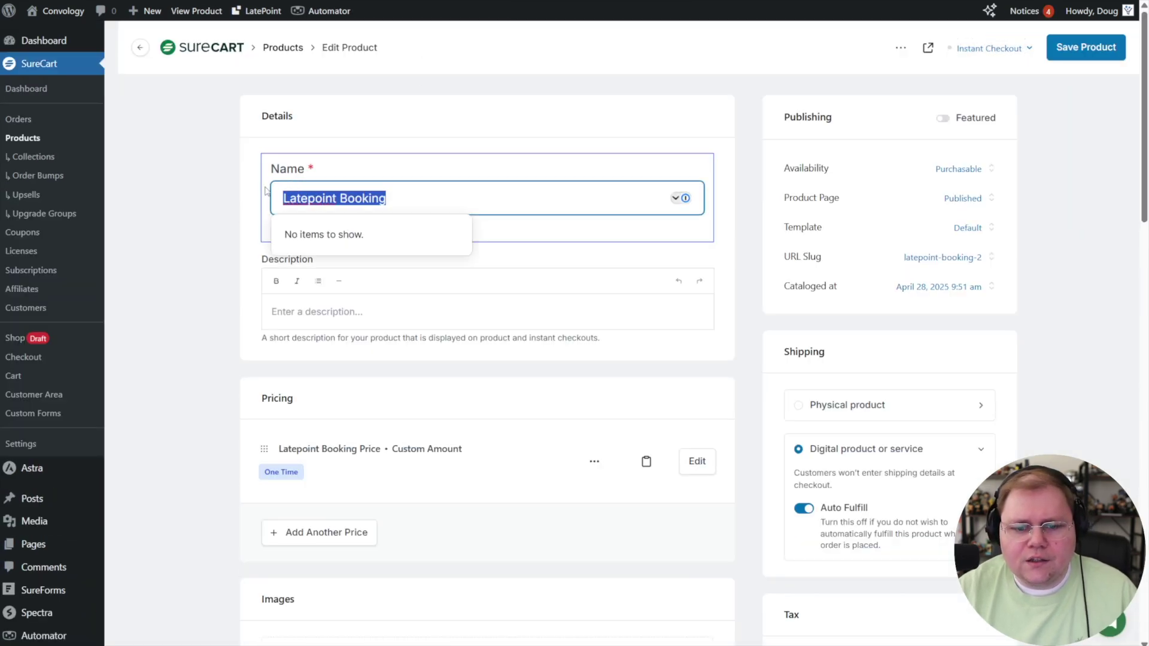
{"action": "type", "text": "Calls"}
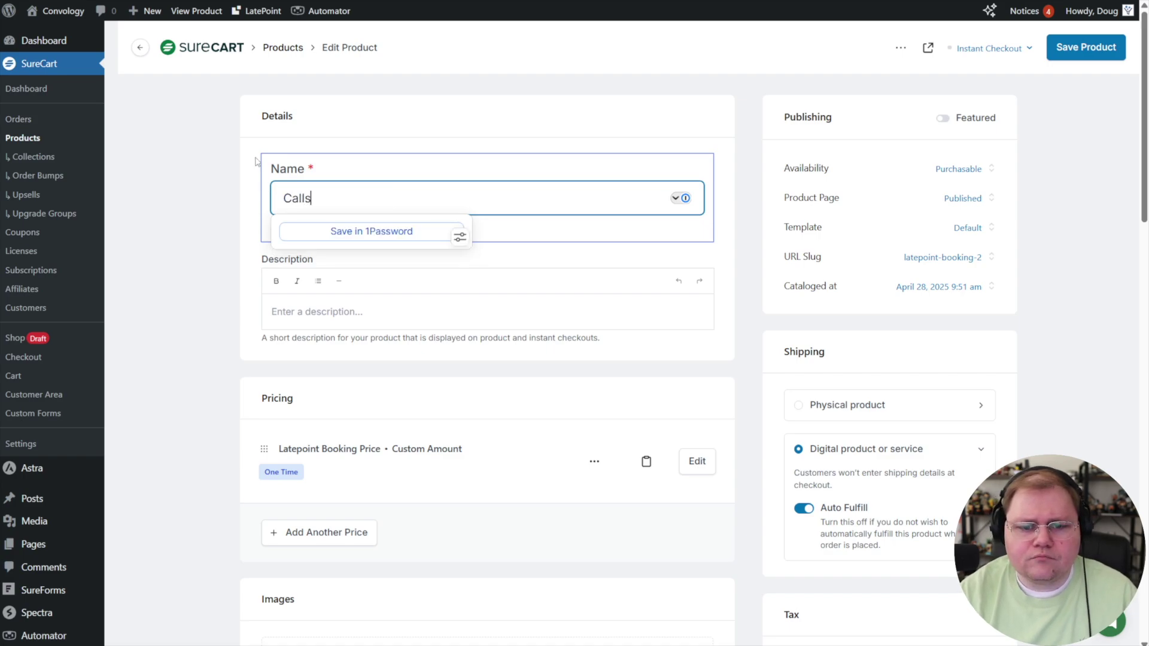
Rename the product's price to 'Call Booking Price' and update it, then return to LatePoint.
{"action": "left_click", "coordinate": [383, 450]}
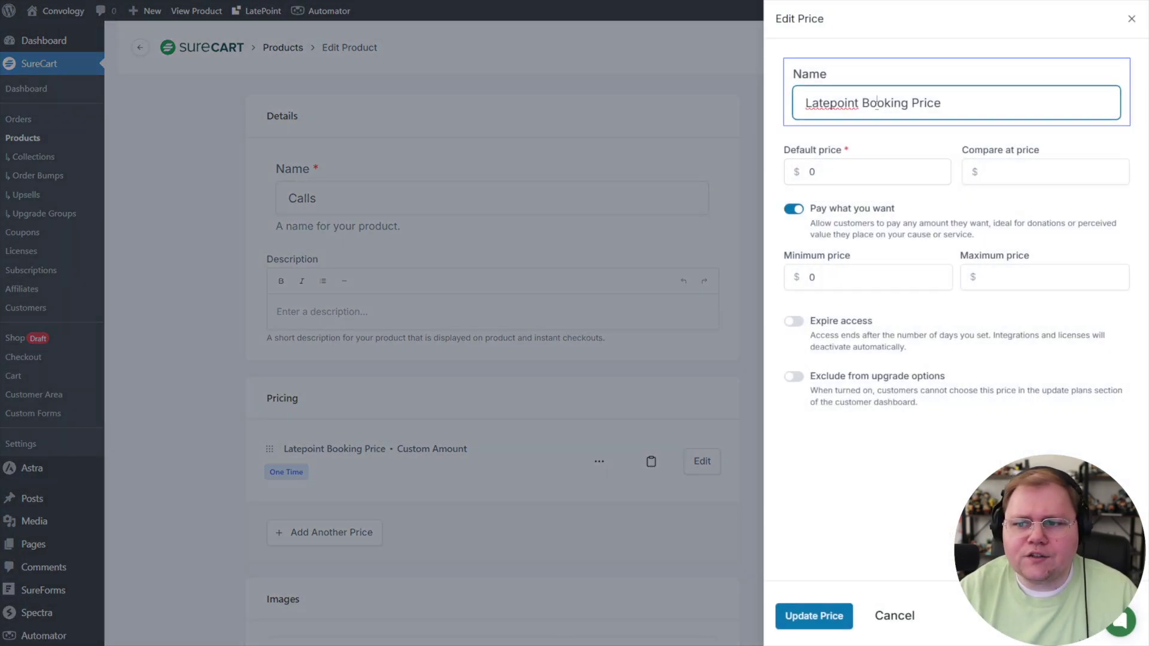
{"action": "left_click_drag", "start_coordinate": [942, 103], "coordinate": [781, 109]}
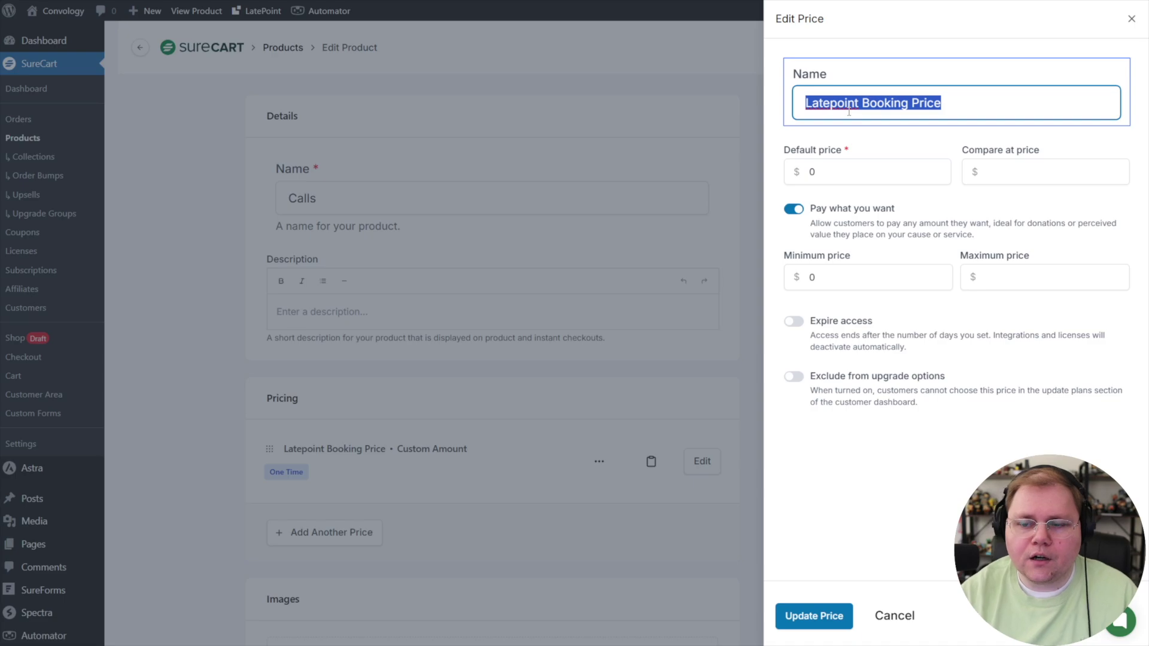
{"action": "type", "text": "Call Booking Price"}
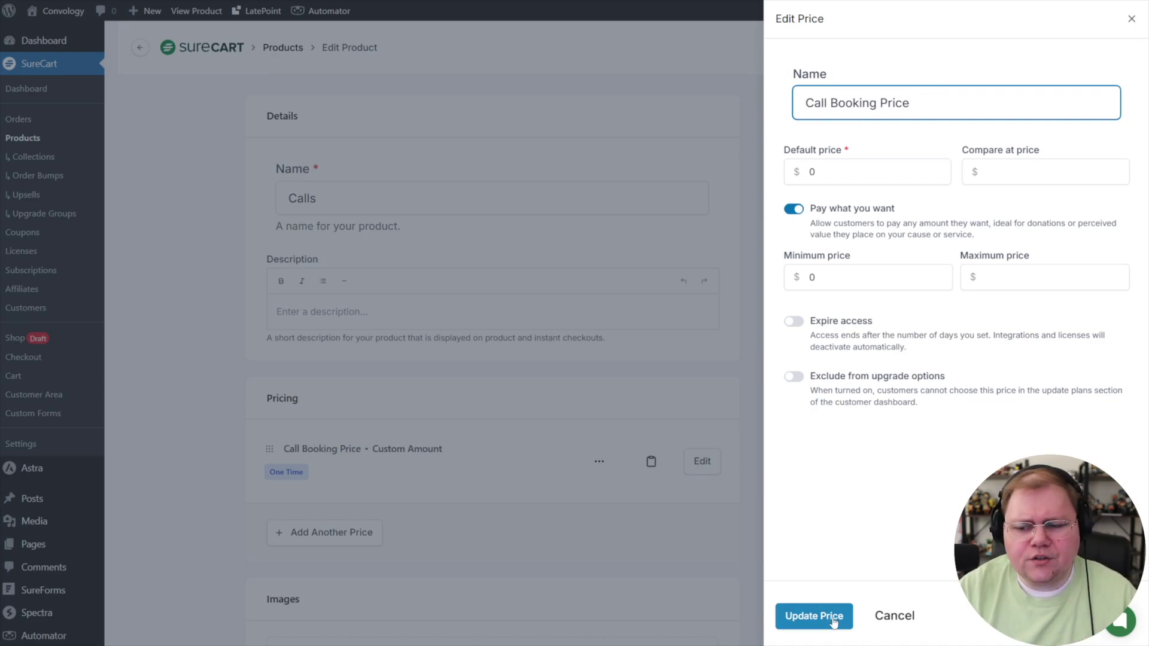
{"action": "left_click", "coordinate": [814, 616]}
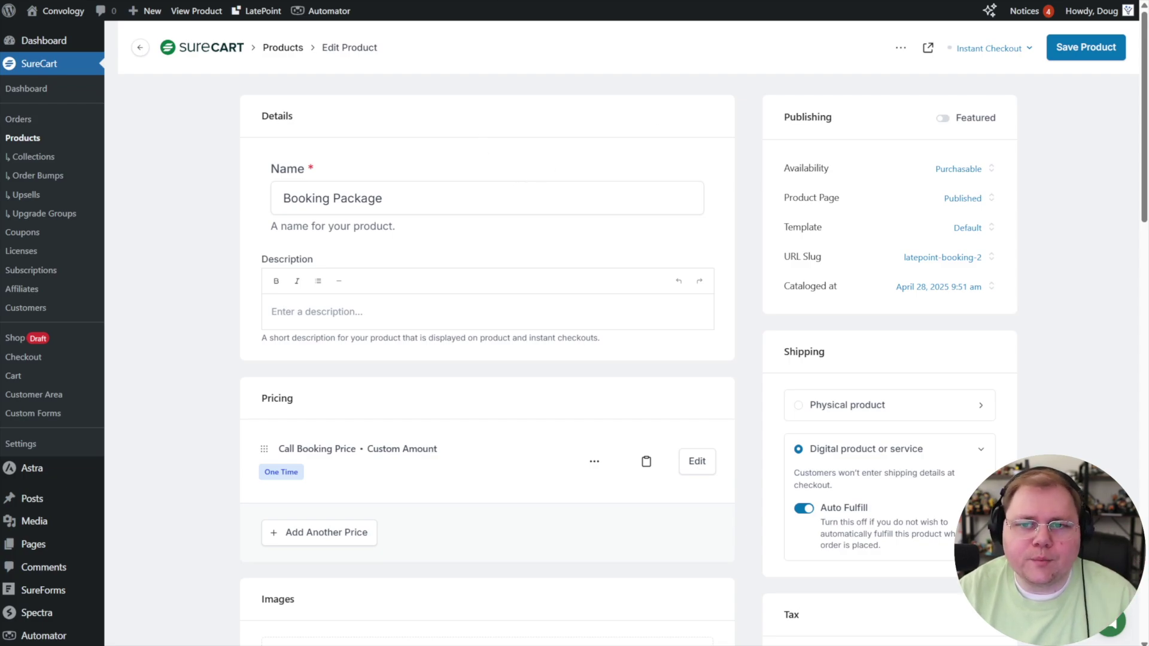
{"action": "left_click", "coordinate": [491, 1]}
Insert a LatePoint Booking Form block found by searching 'latepoint'.
{"action": "scroll", "coordinate": [485, 225], "scroll_direction": "up", "scroll_amount": 3}
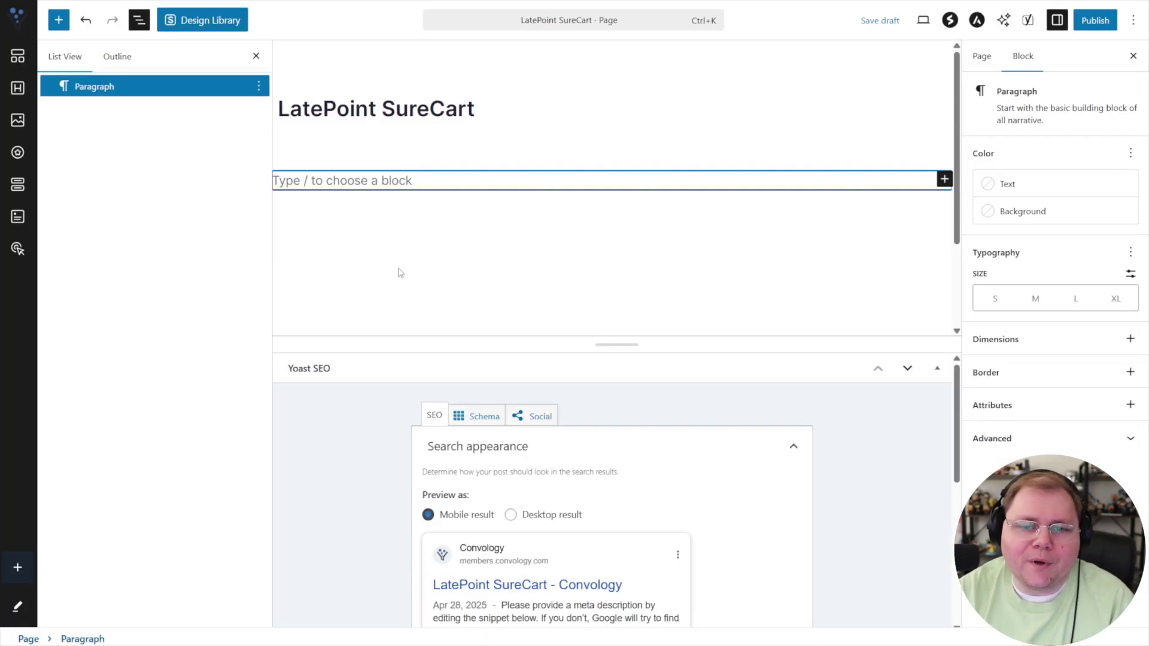
{"action": "left_click", "coordinate": [60, 20]}
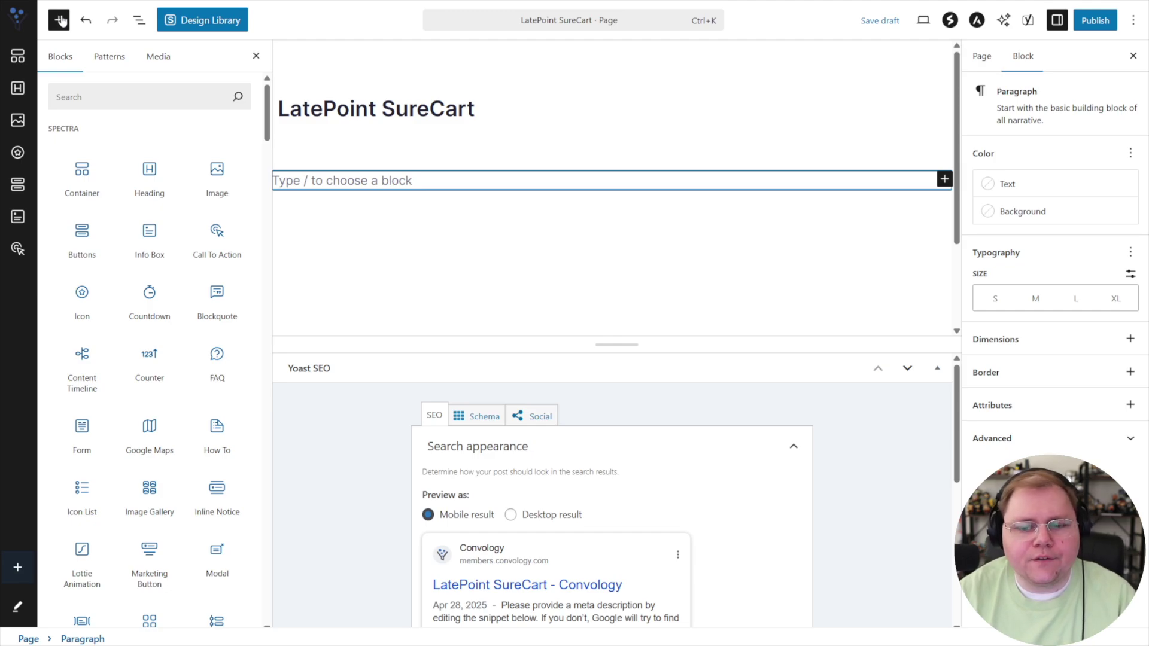
{"action": "left_click", "coordinate": [85, 95]}
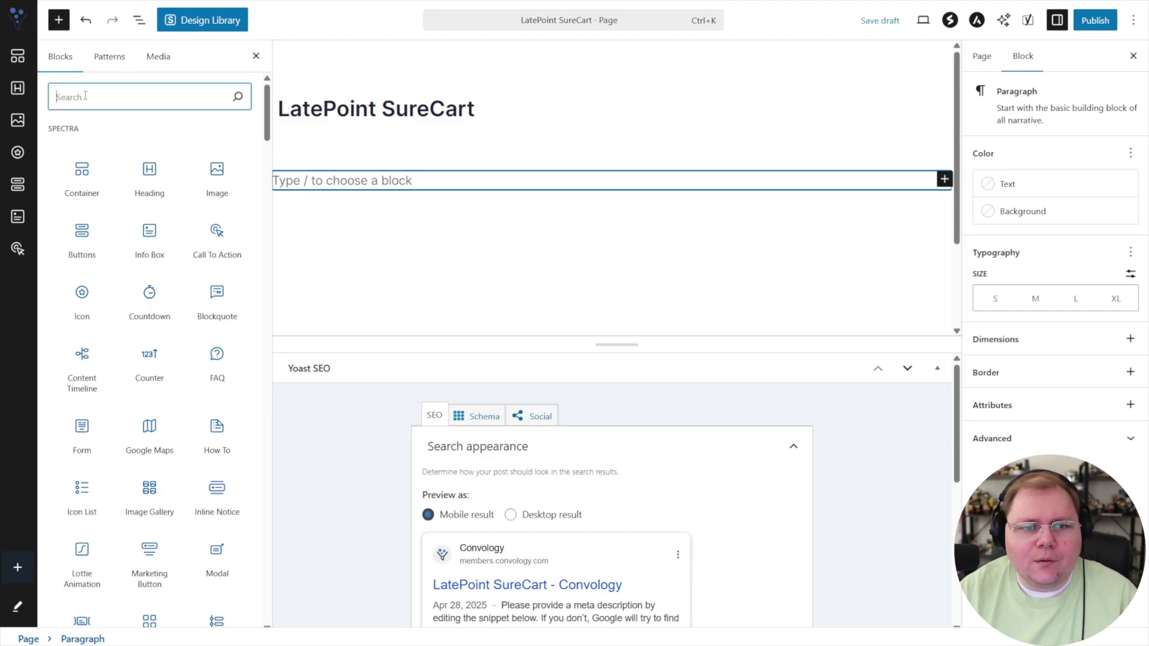
{"action": "type", "text": "latepoint"}
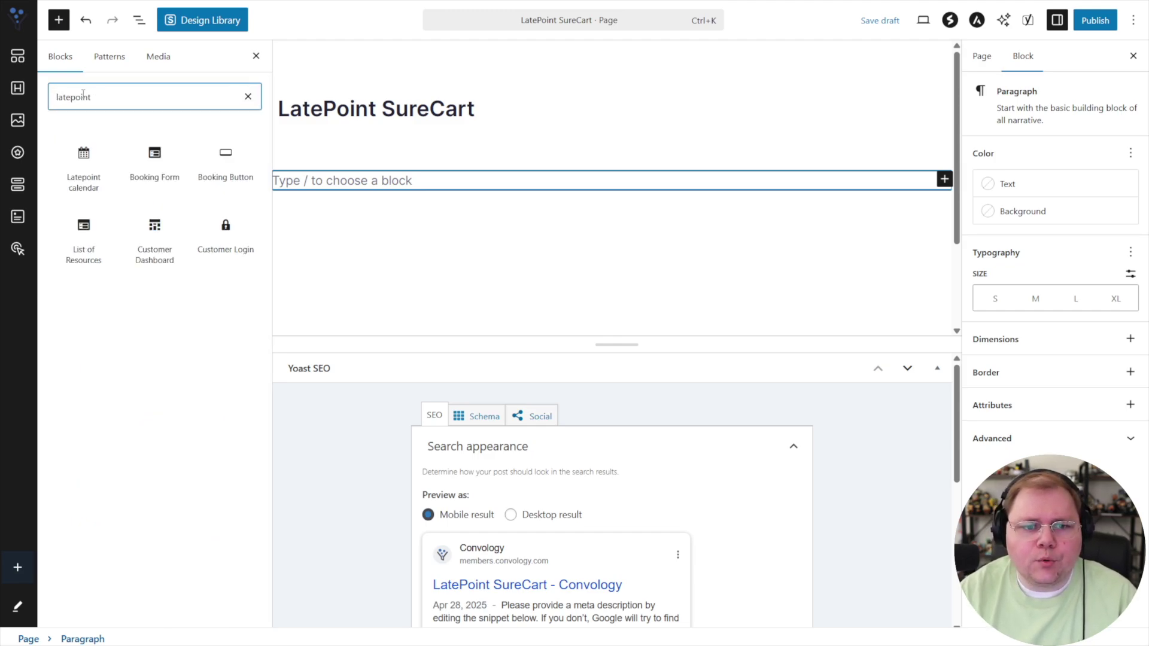
{"action": "left_click", "coordinate": [157, 174]}
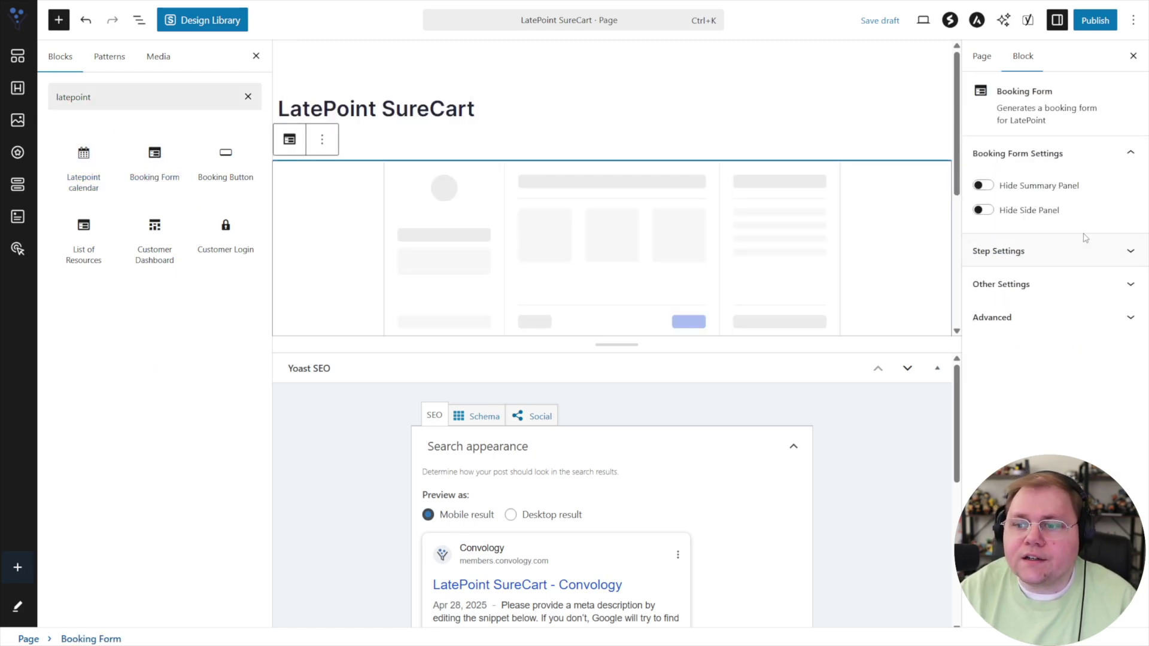
In the Booking Form block, preselect the host as agent and Tech Help Call as service.
{"action": "left_click", "coordinate": [1128, 256]}
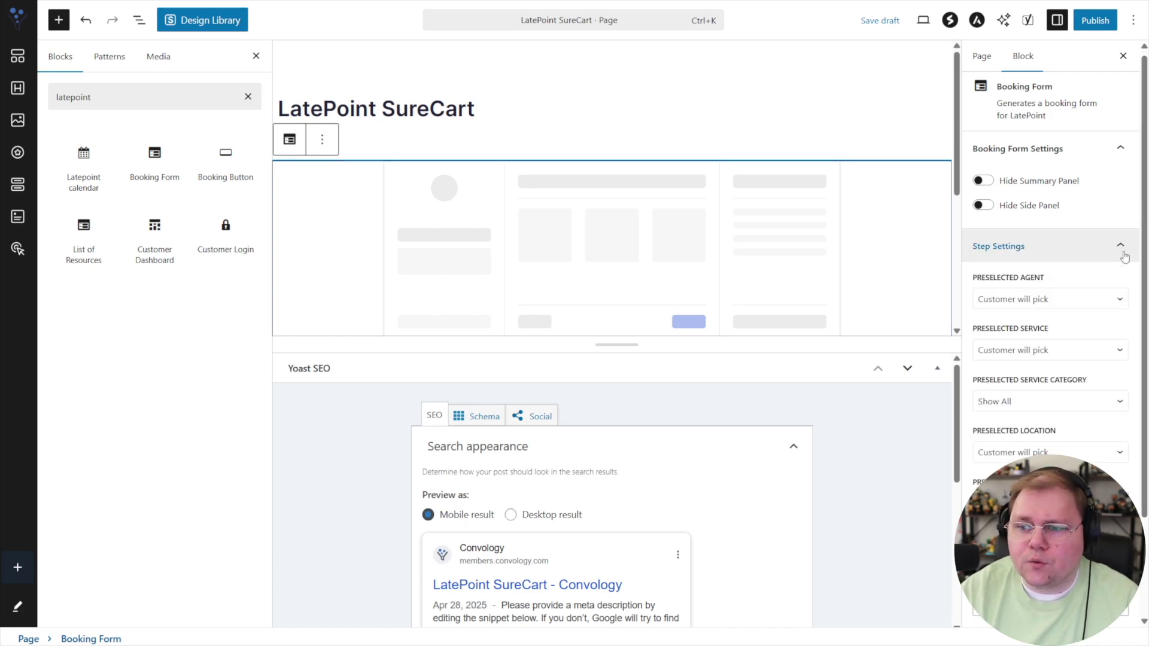
{"action": "left_click", "coordinate": [1029, 244]}
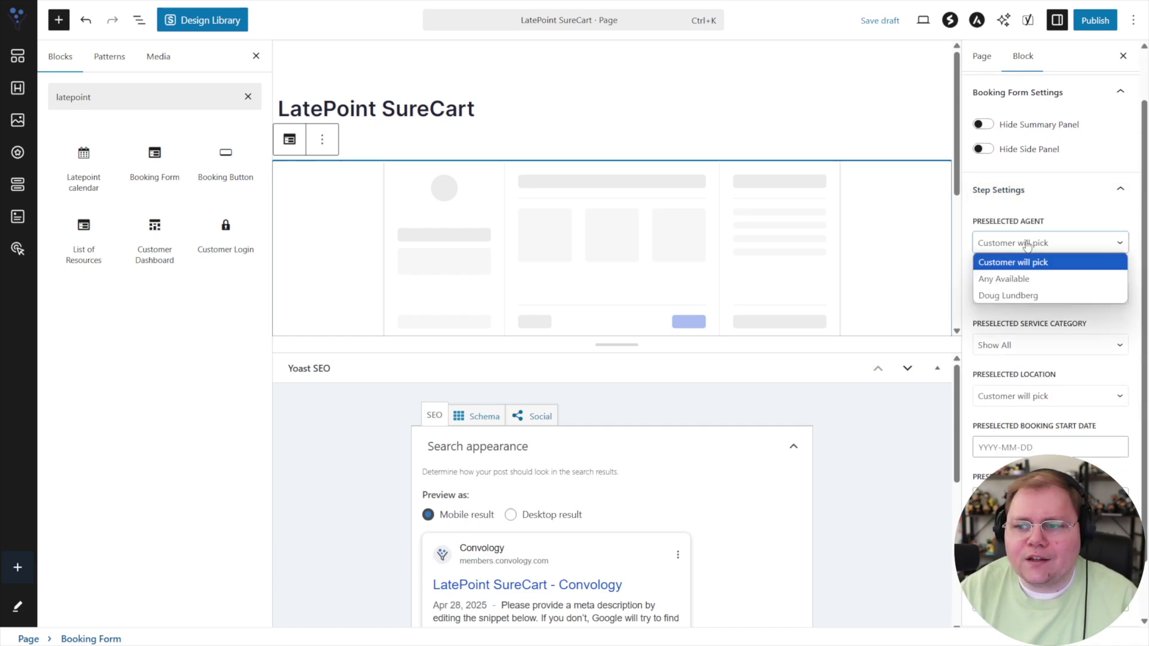
{"action": "left_click", "coordinate": [1010, 296]}
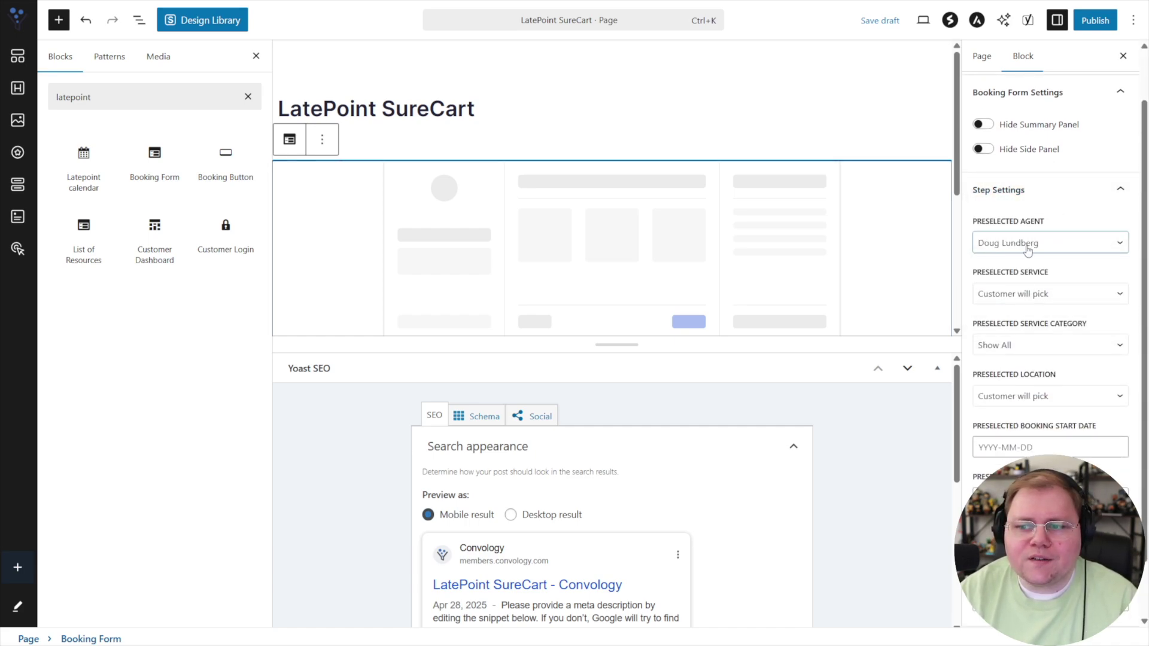
{"action": "left_click", "coordinate": [1007, 295]}
{"action": "left_click", "coordinate": [1005, 311]}
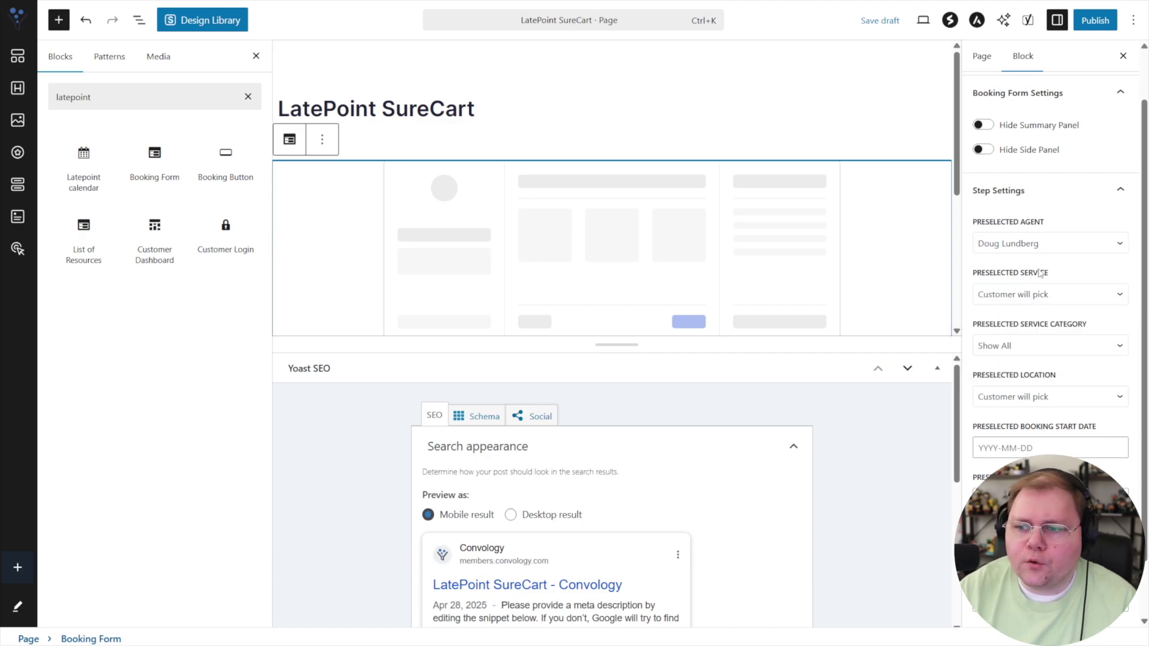
{"action": "left_click", "coordinate": [1037, 299]}
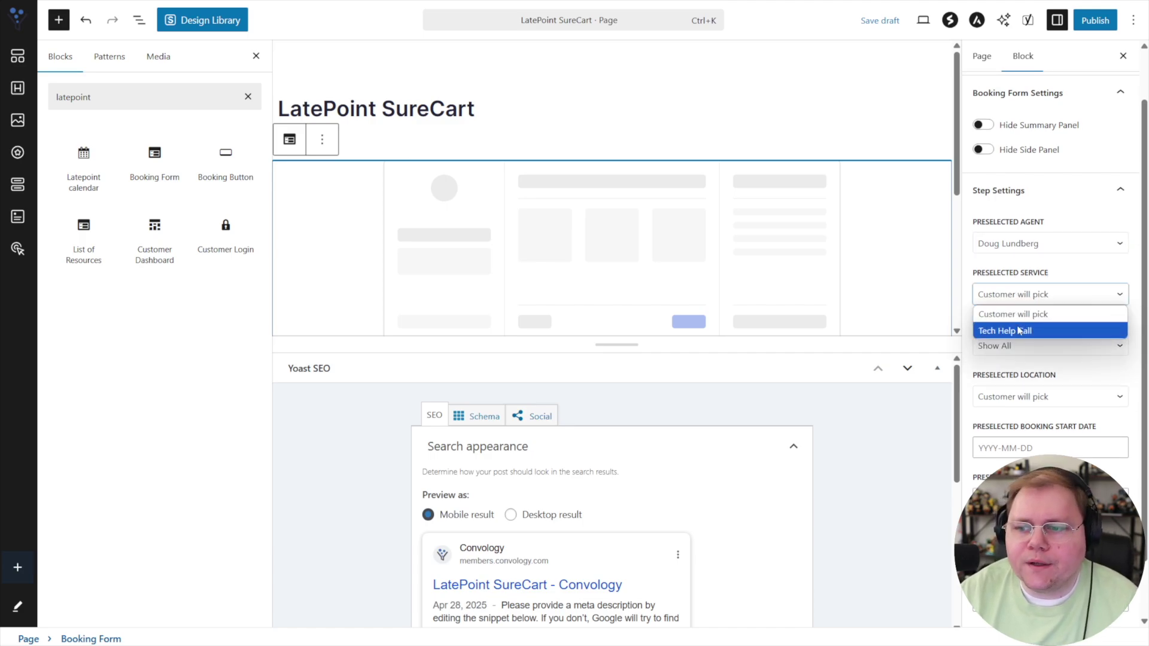
{"action": "left_click", "coordinate": [1027, 319]}
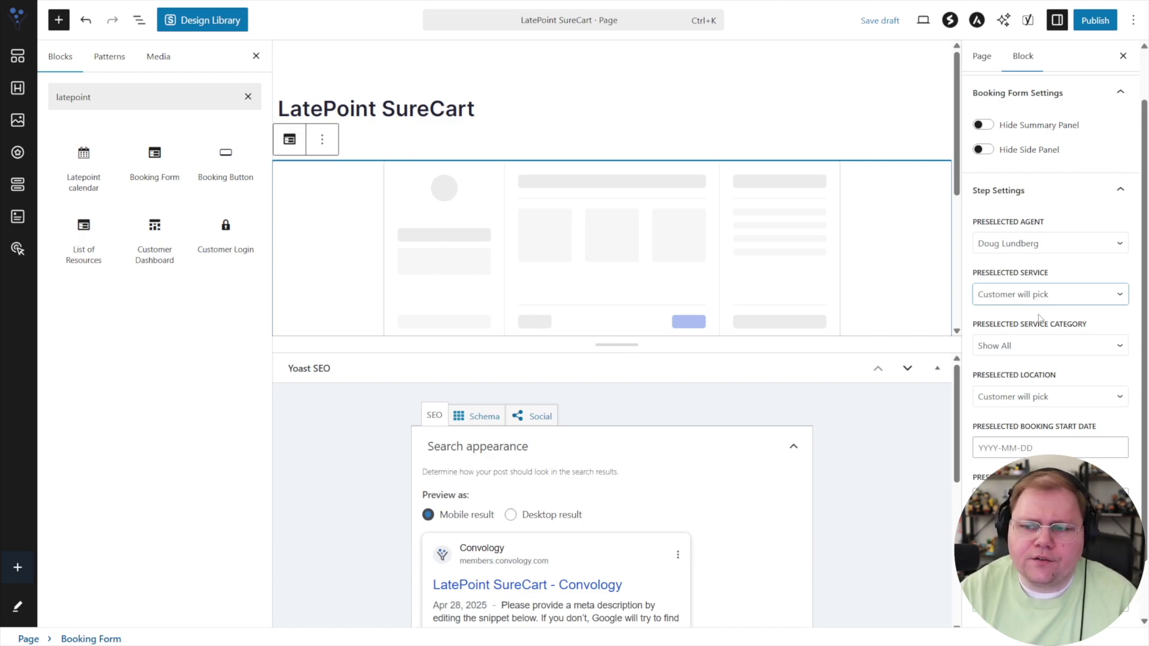
{"action": "left_click", "coordinate": [1003, 299]}
{"action": "left_click", "coordinate": [1015, 331]}
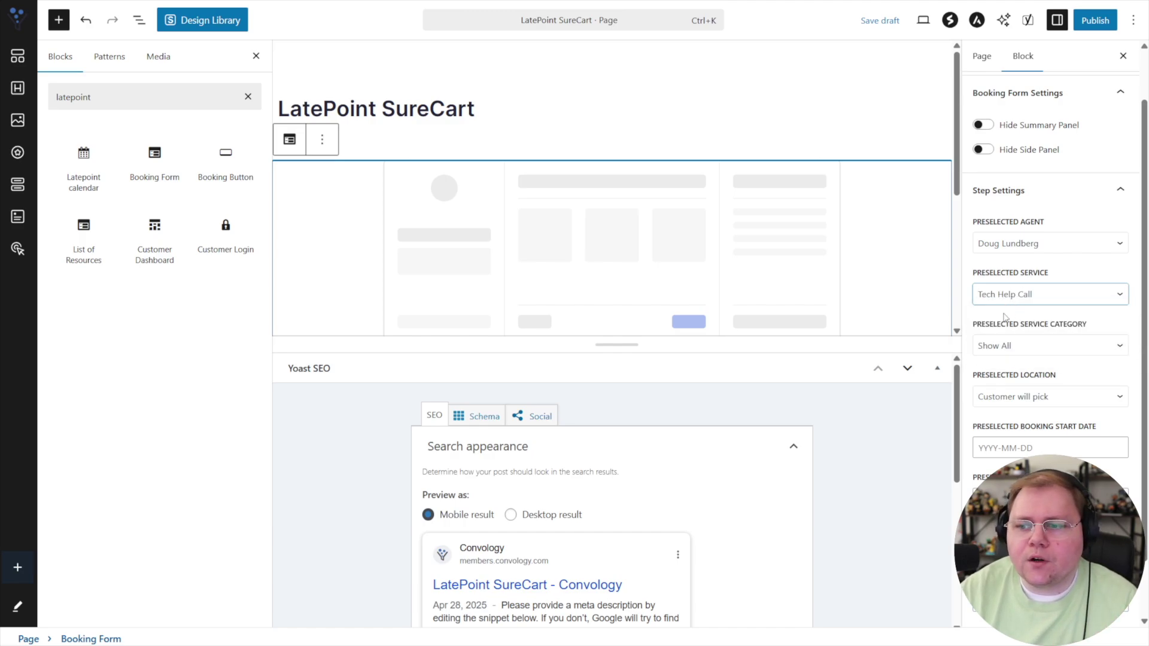
Save the page as a draft and preview it in a new tab, then close the preview.
{"action": "left_click", "coordinate": [901, 21]}
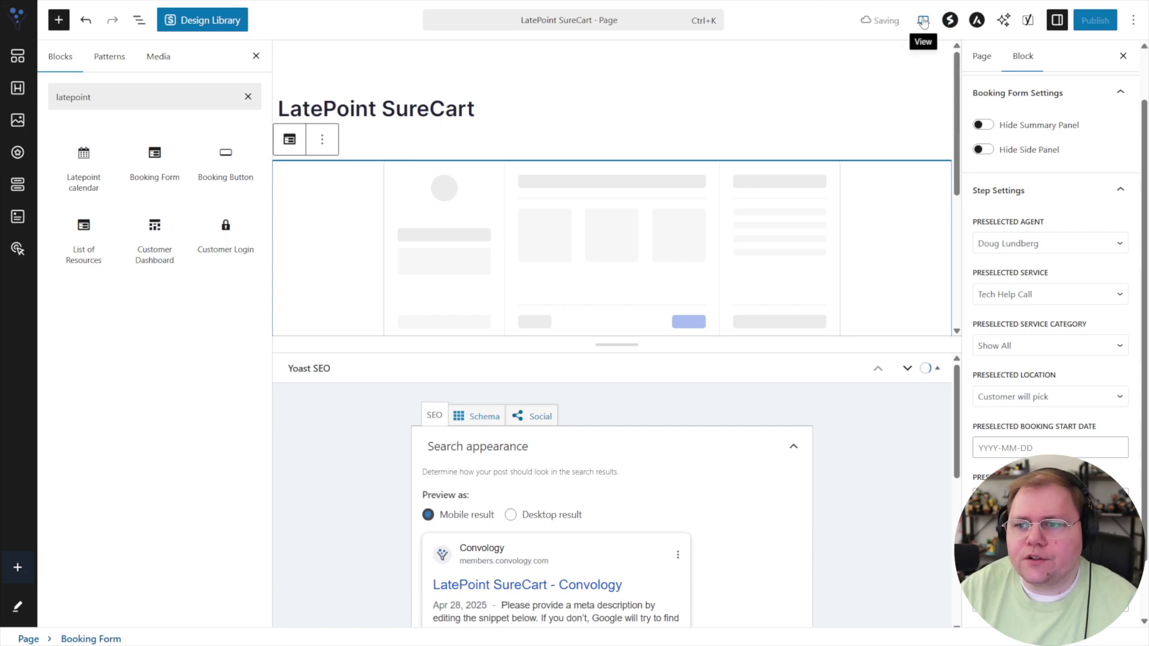
{"action": "left_click", "coordinate": [924, 21]}
{"action": "left_click", "coordinate": [814, 149]}
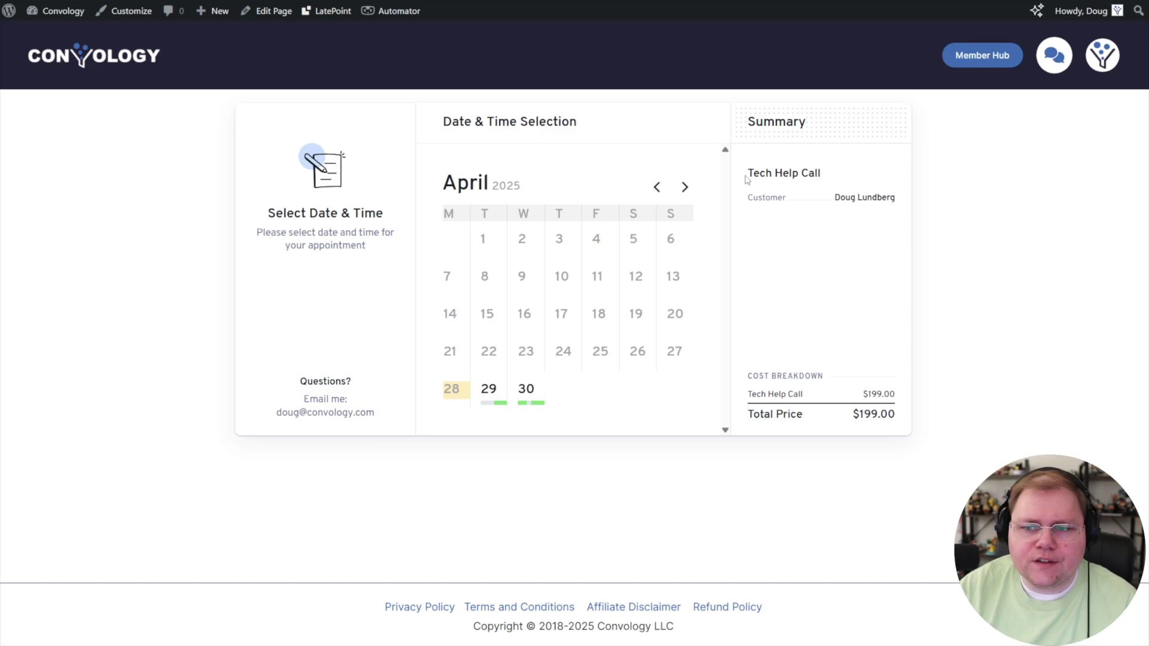
{"action": "left_click_drag", "start_coordinate": [747, 180], "coordinate": [835, 179]}
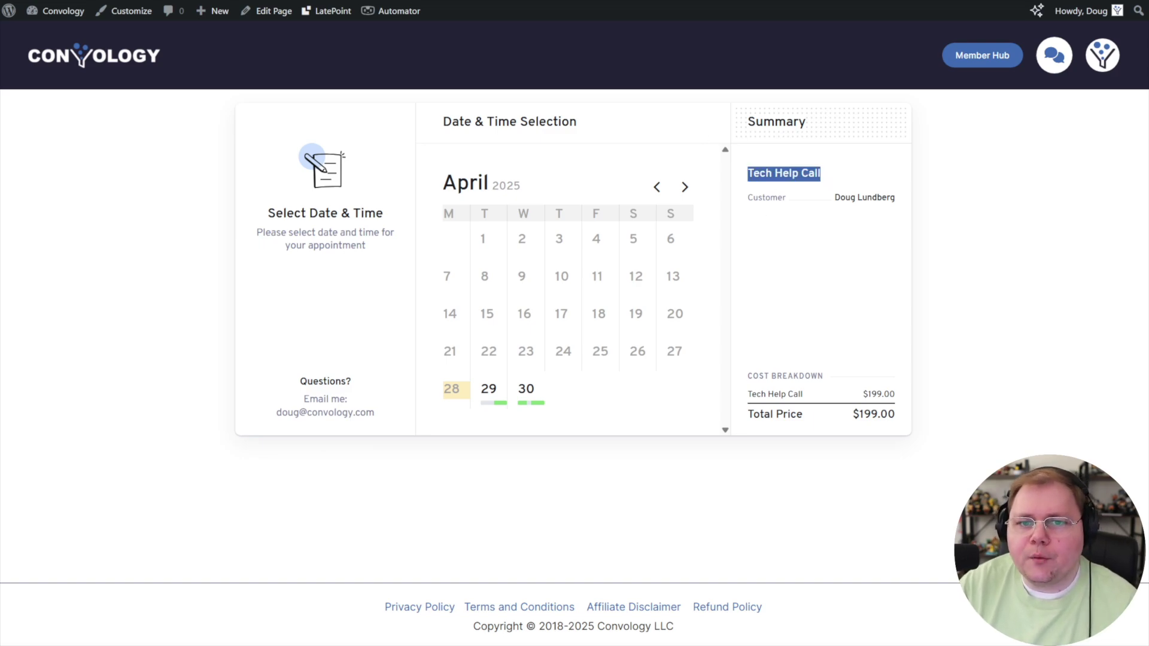
{"action": "key", "text": "ctrl+w"}
Set Preselected Service to 'Customer will pick' and save the page draft.
{"action": "left_click", "coordinate": [1017, 293]}
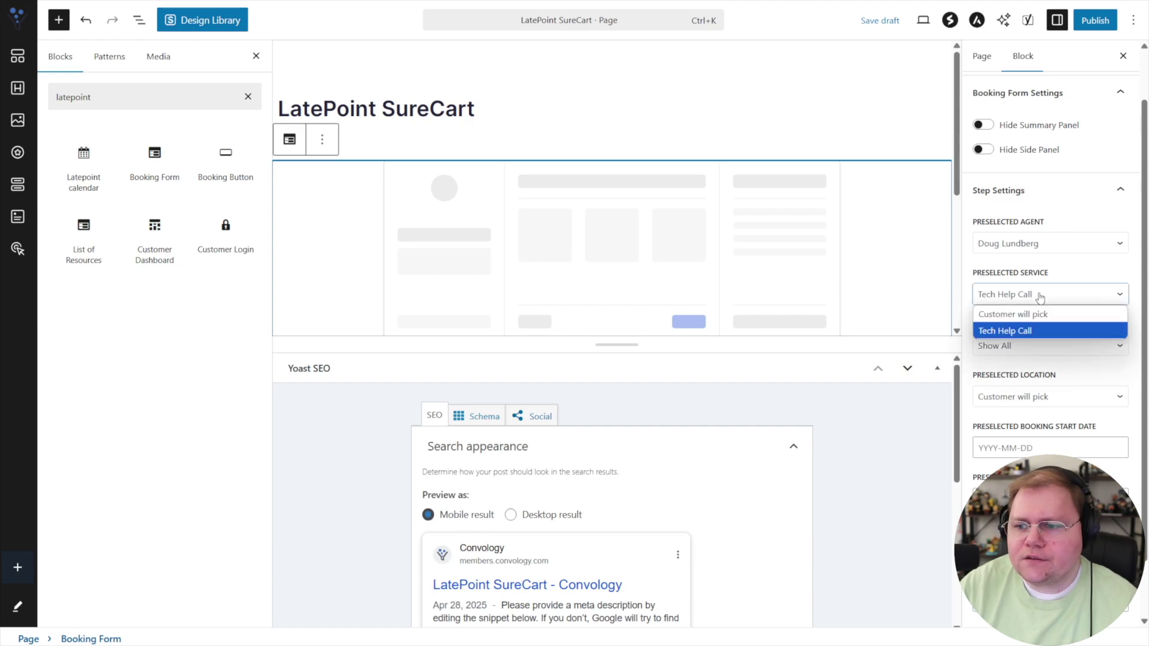
{"action": "left_click", "coordinate": [1008, 315]}
{"action": "left_click", "coordinate": [1001, 354]}
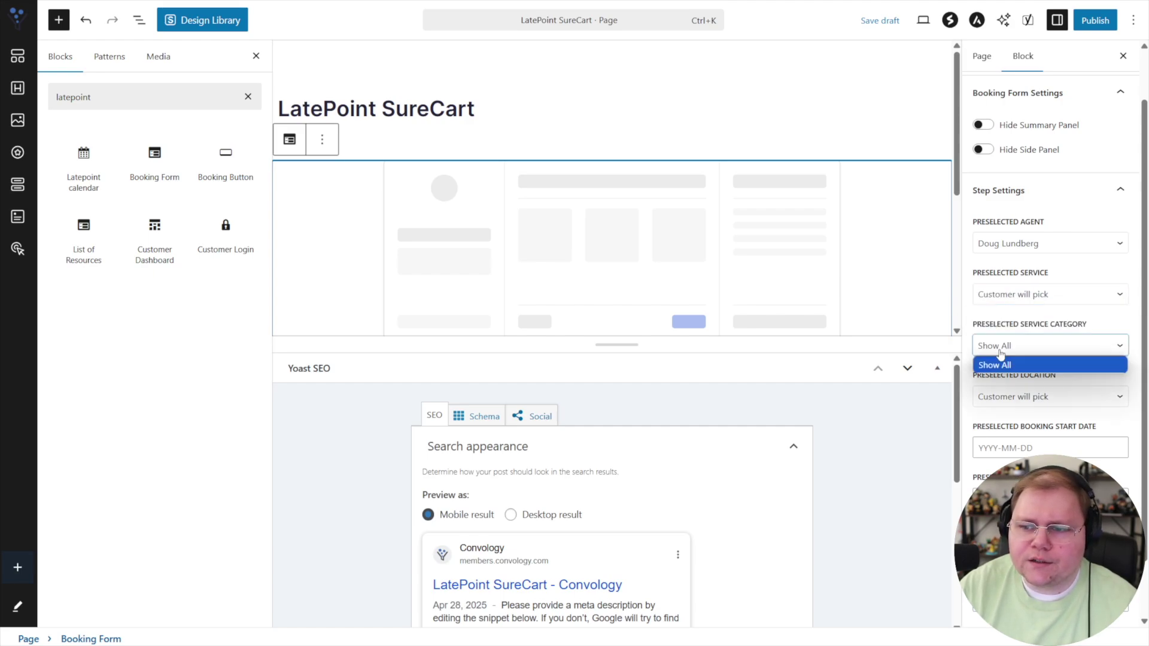
{"action": "left_click", "coordinate": [996, 362]}
{"action": "left_click", "coordinate": [879, 20]}
Preview the booking form in a new tab and add the 3 Call Bundle to the order.
{"action": "left_click", "coordinate": [923, 19]}
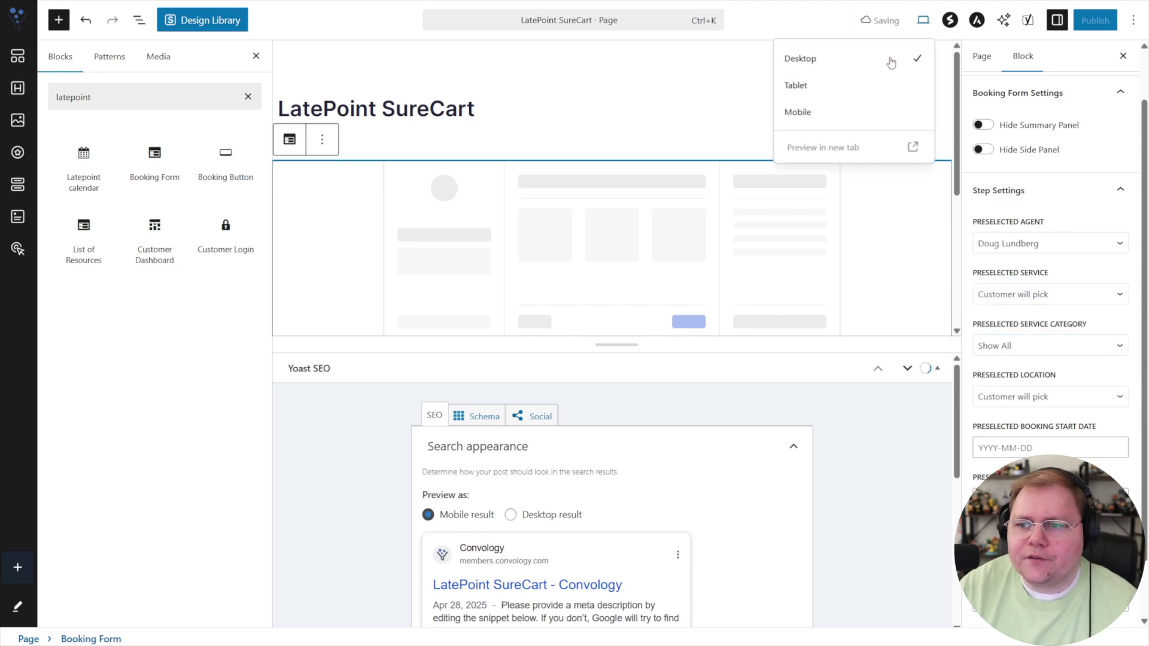
{"action": "left_click", "coordinate": [836, 149]}
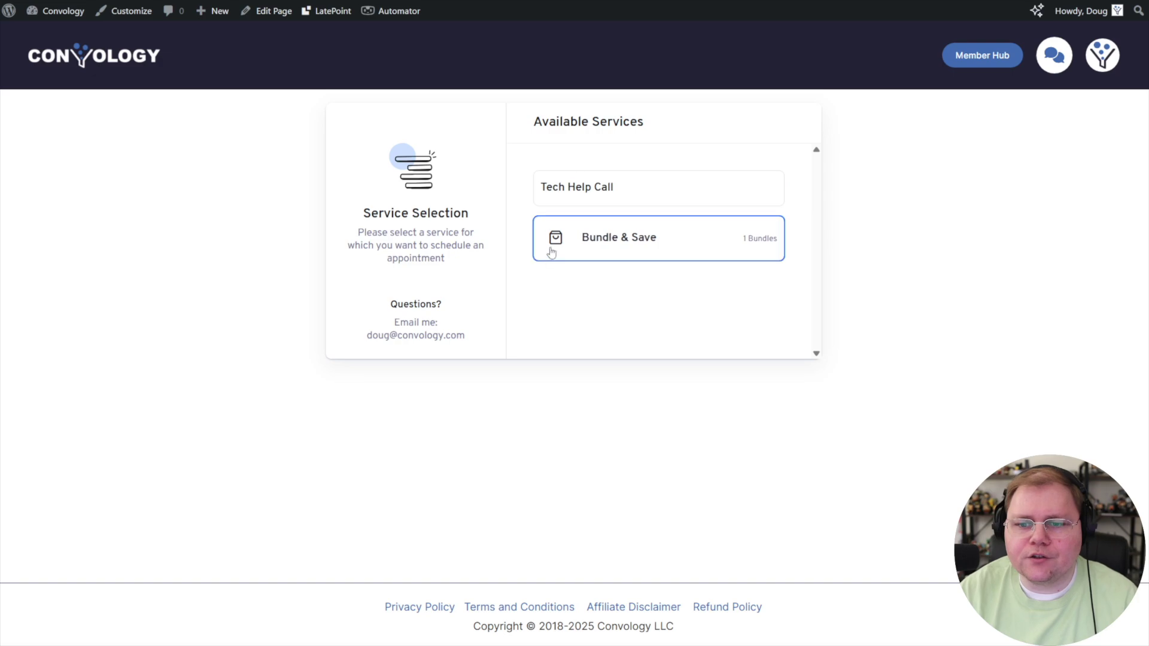
{"action": "left_click", "coordinate": [613, 232]}
{"action": "left_click", "coordinate": [620, 206]}
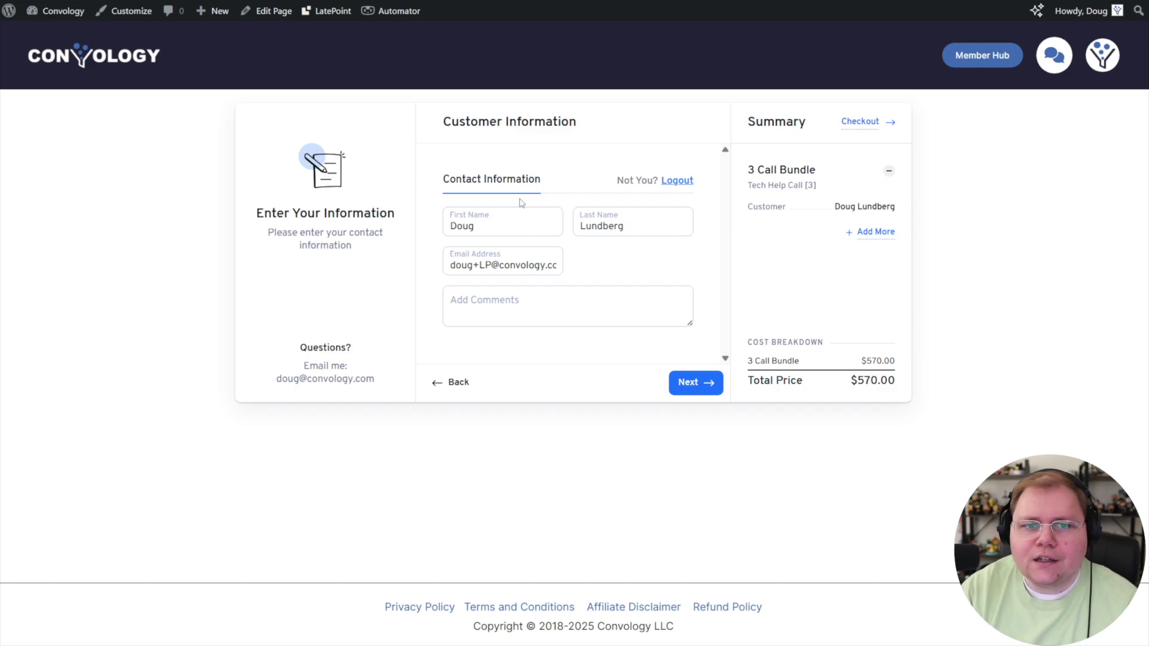
{"action": "left_click", "coordinate": [700, 383]}
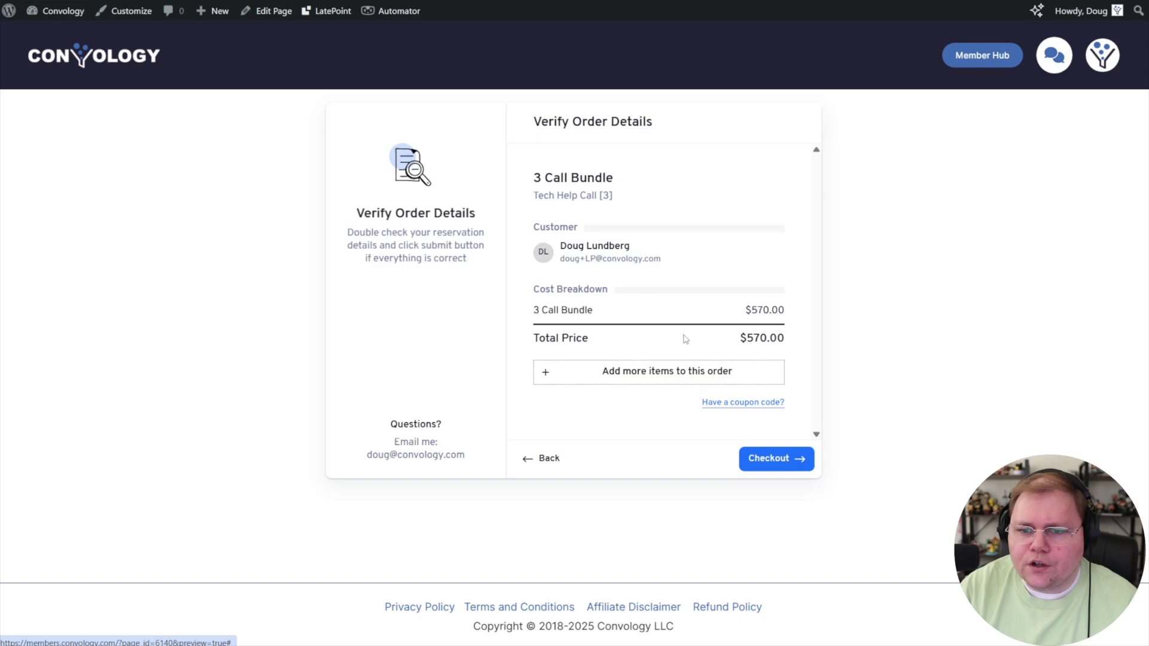
Add a Tech Help Call on April 30 at 12:00 pm and send the $769 order to checkout.
{"action": "left_click", "coordinate": [626, 374]}
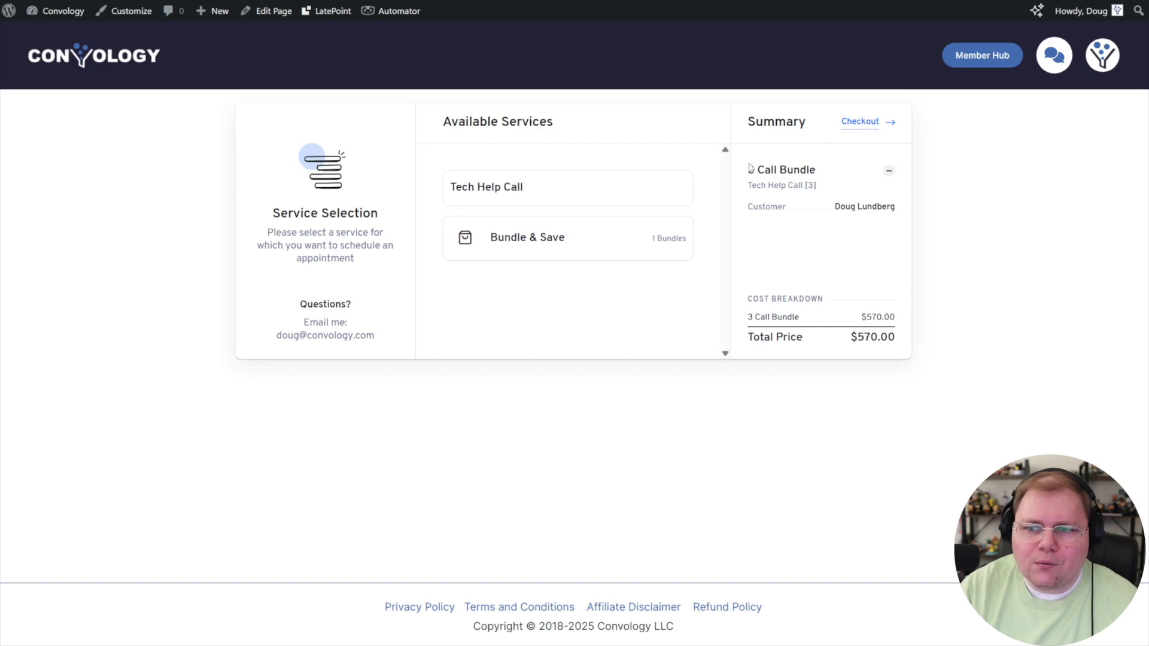
{"action": "left_click", "coordinate": [499, 201]}
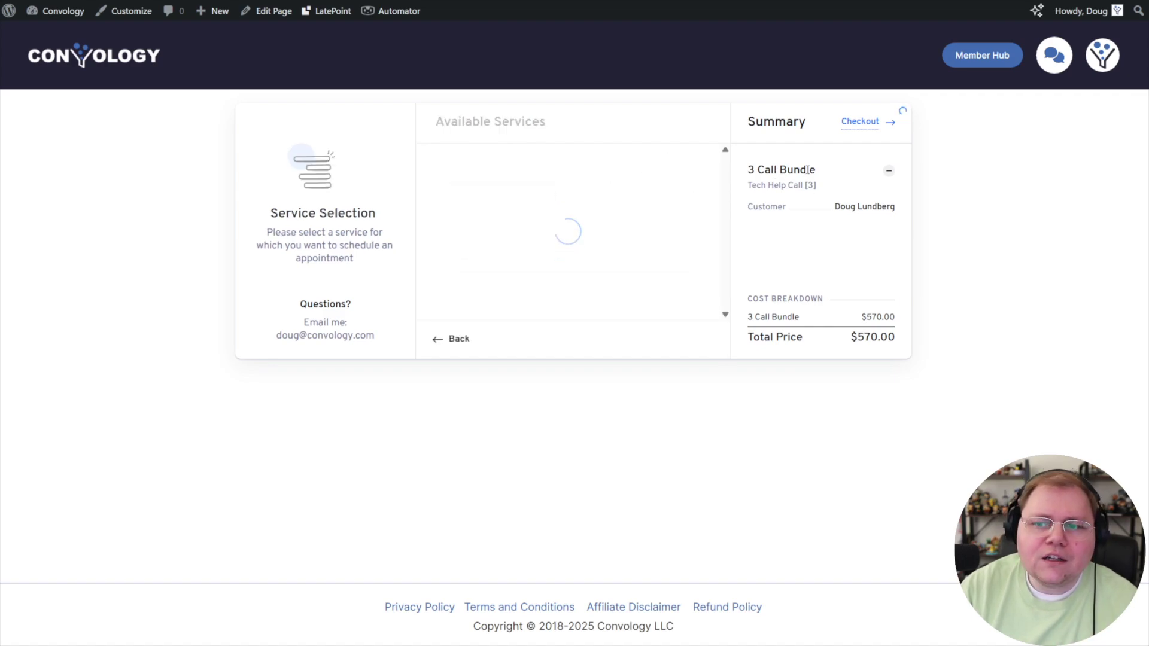
{"action": "left_click", "coordinate": [529, 408]}
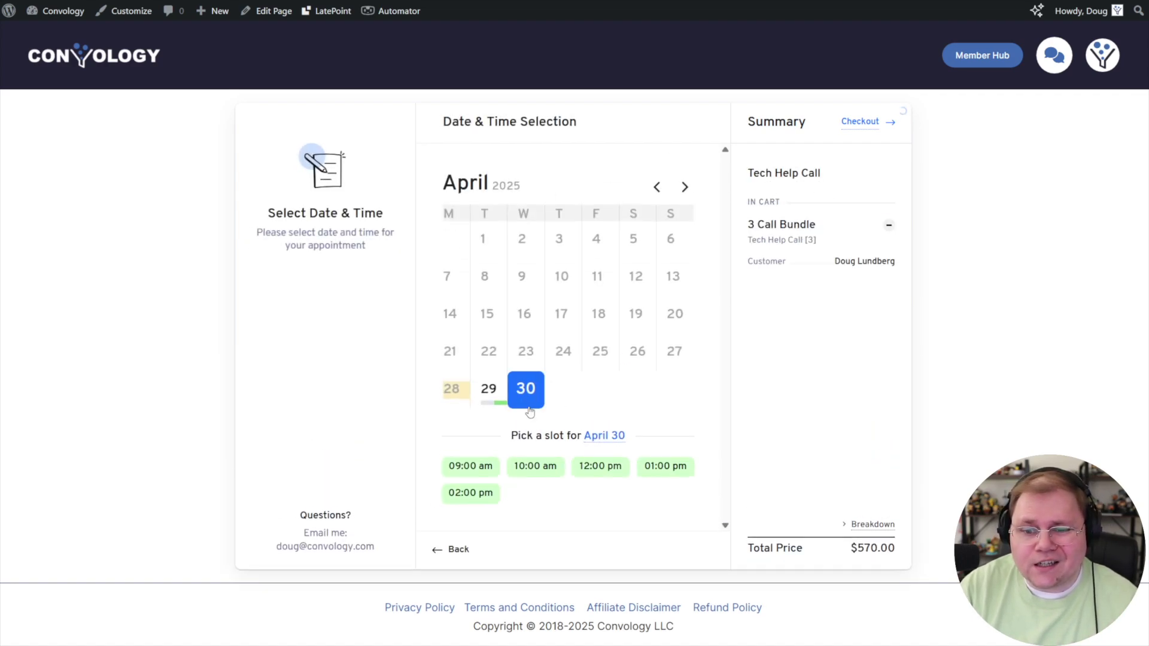
{"action": "left_click", "coordinate": [600, 469]}
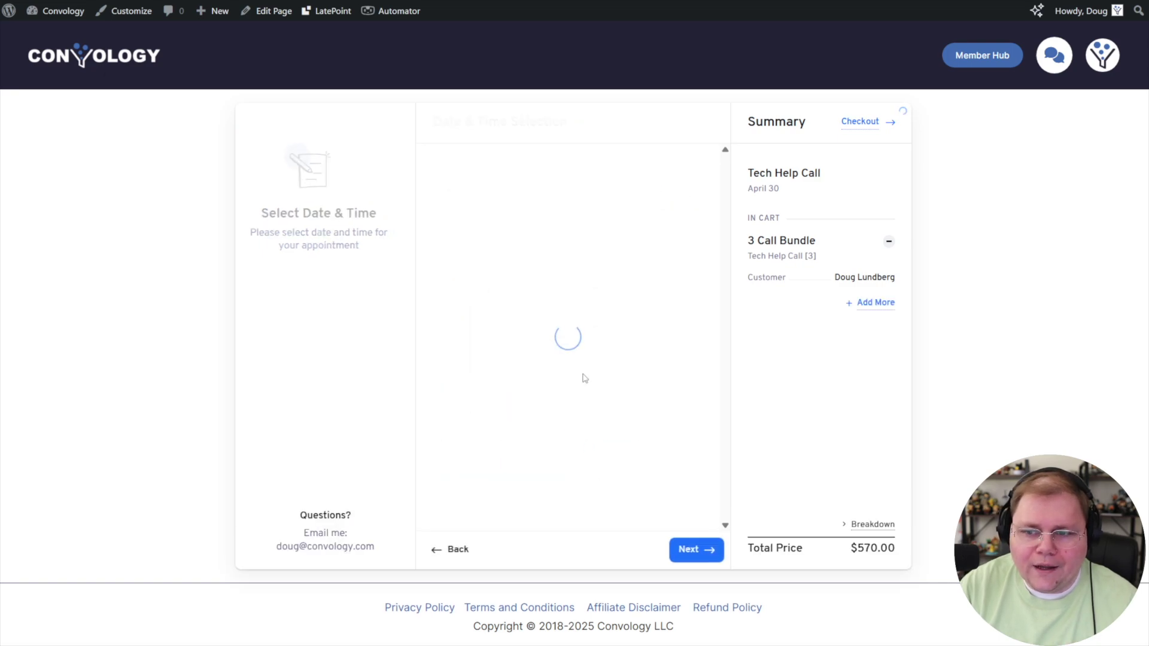
{"action": "left_click", "coordinate": [696, 390]}
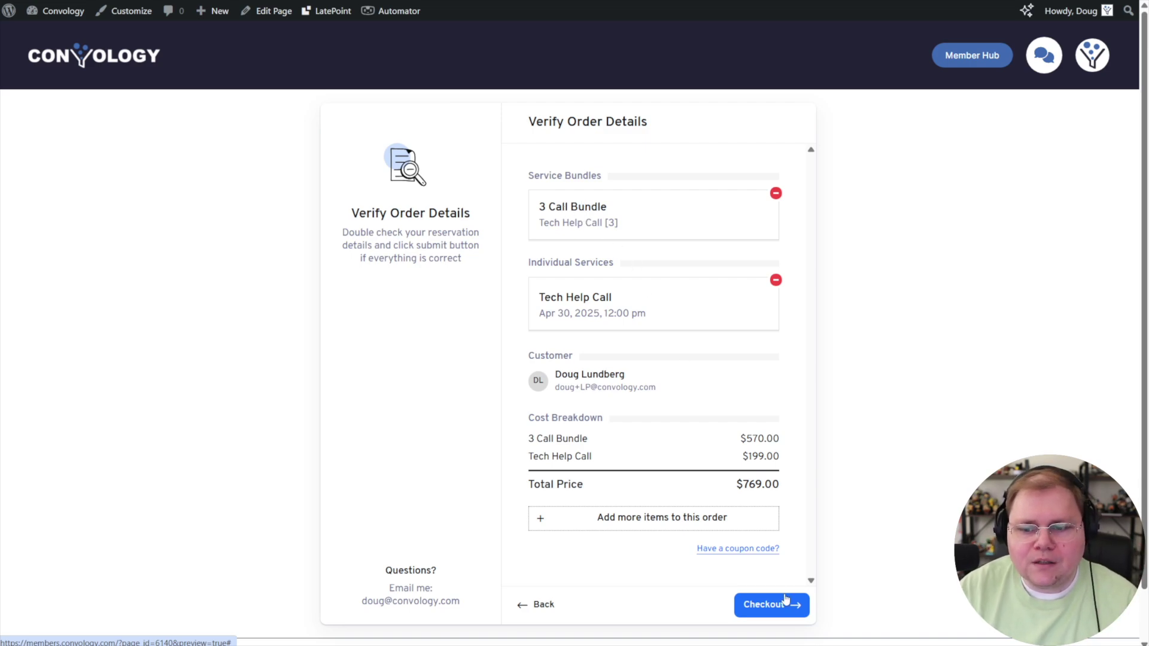
{"action": "left_click", "coordinate": [756, 604]}
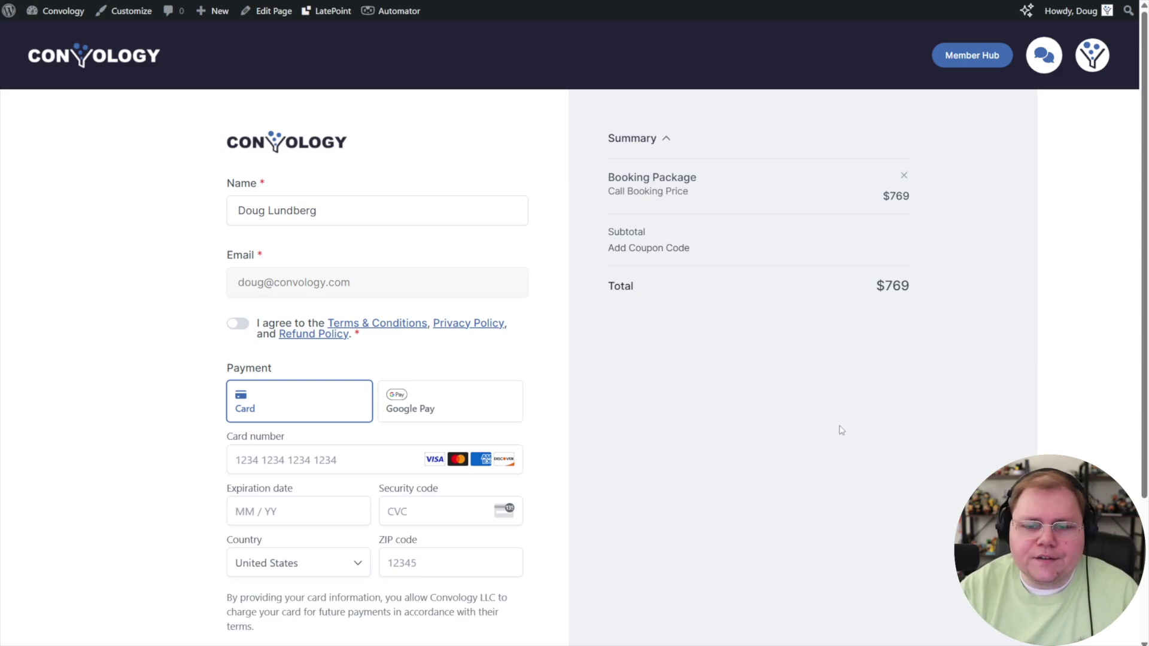
Scroll the SureCart checkout down to the Purchase $769 button and back up.
{"action": "scroll", "coordinate": [438, 482], "scroll_direction": "down", "scroll_amount": 3}
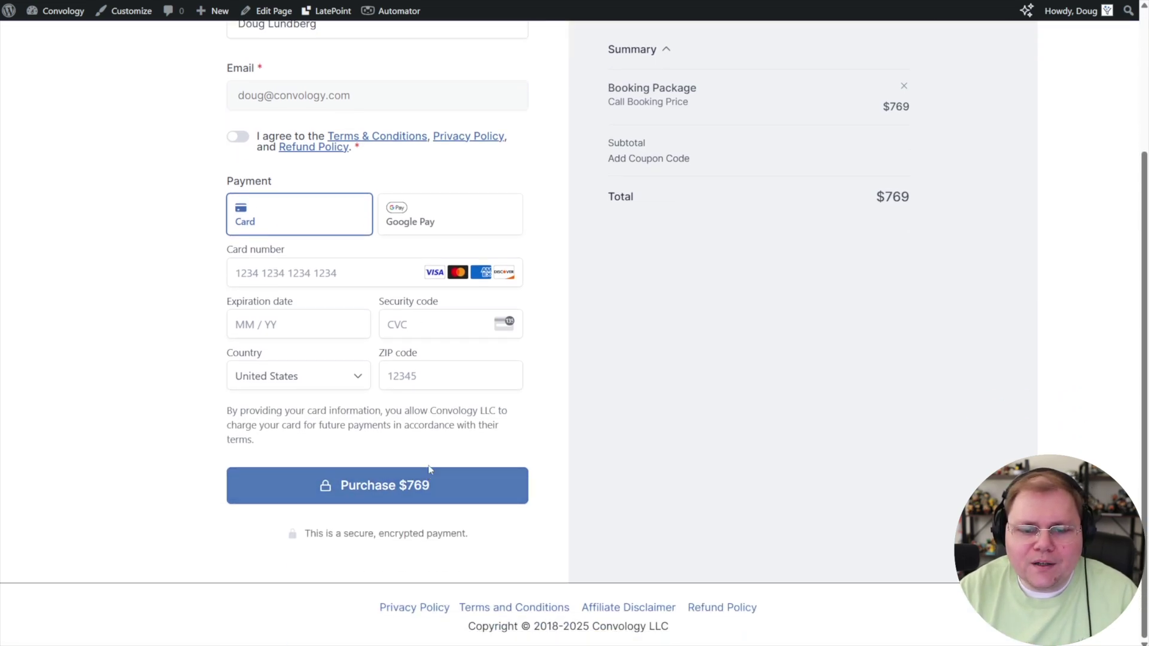
{"action": "scroll", "coordinate": [457, 392], "scroll_direction": "up", "scroll_amount": 3}
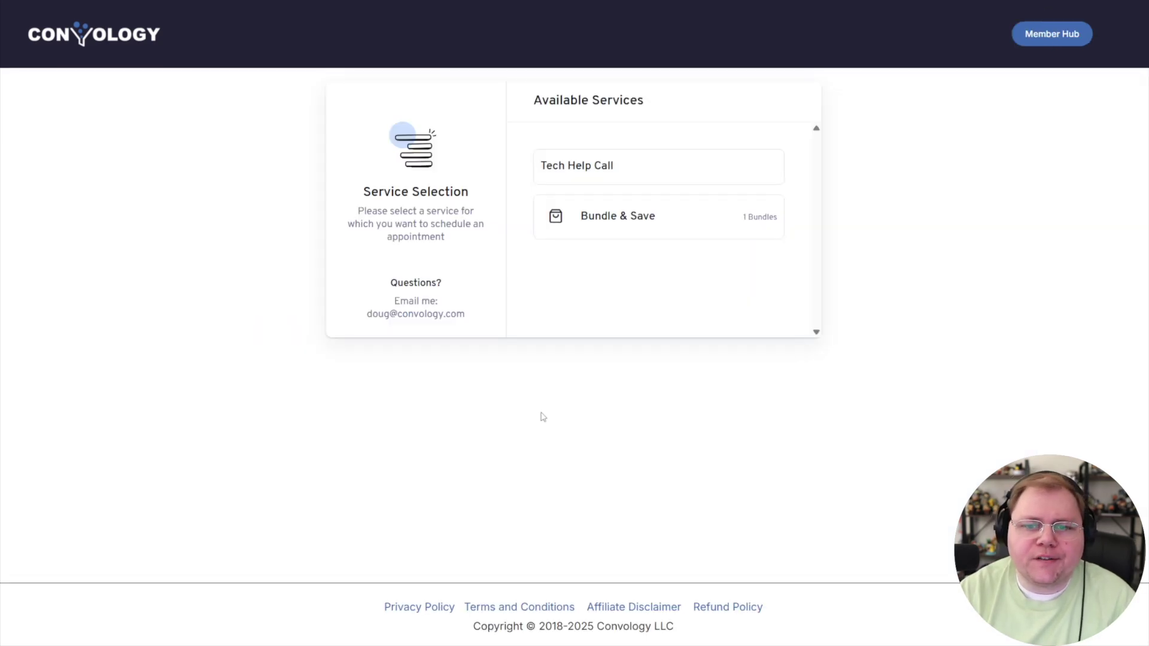
Choose the 3 Call Bundle and enter the test customer's first and last name.
{"action": "left_click", "coordinate": [574, 203]}
{"action": "left_click", "coordinate": [629, 197]}
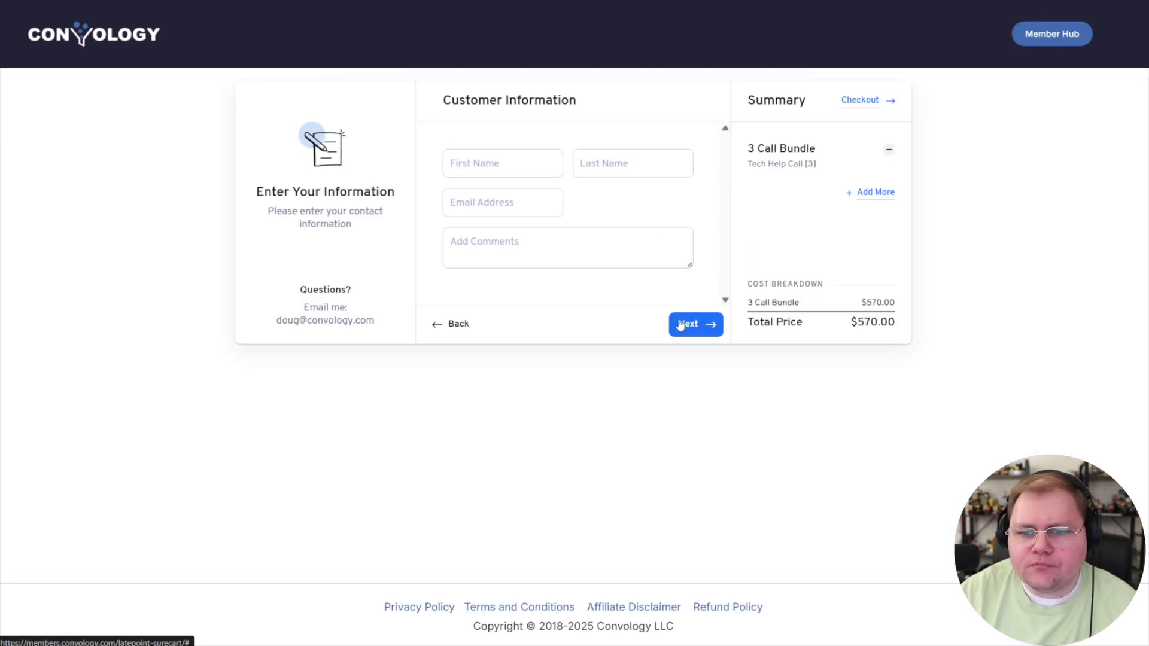
{"action": "left_click", "coordinate": [521, 162]}
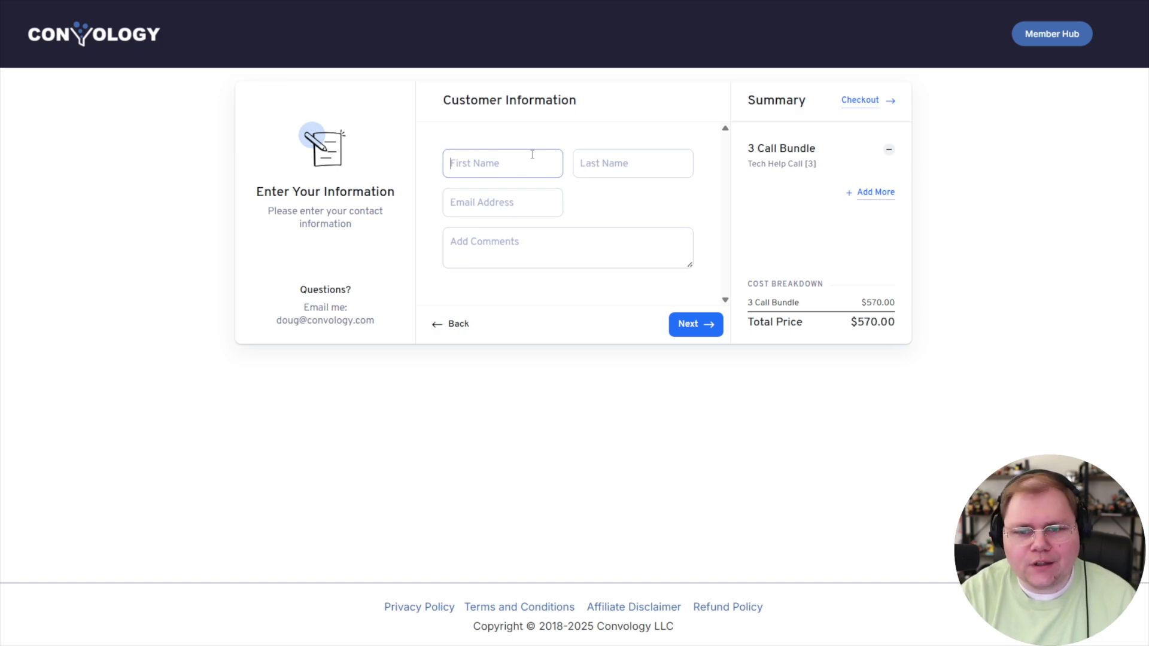
{"action": "type", "text": "LATEPOINT"}
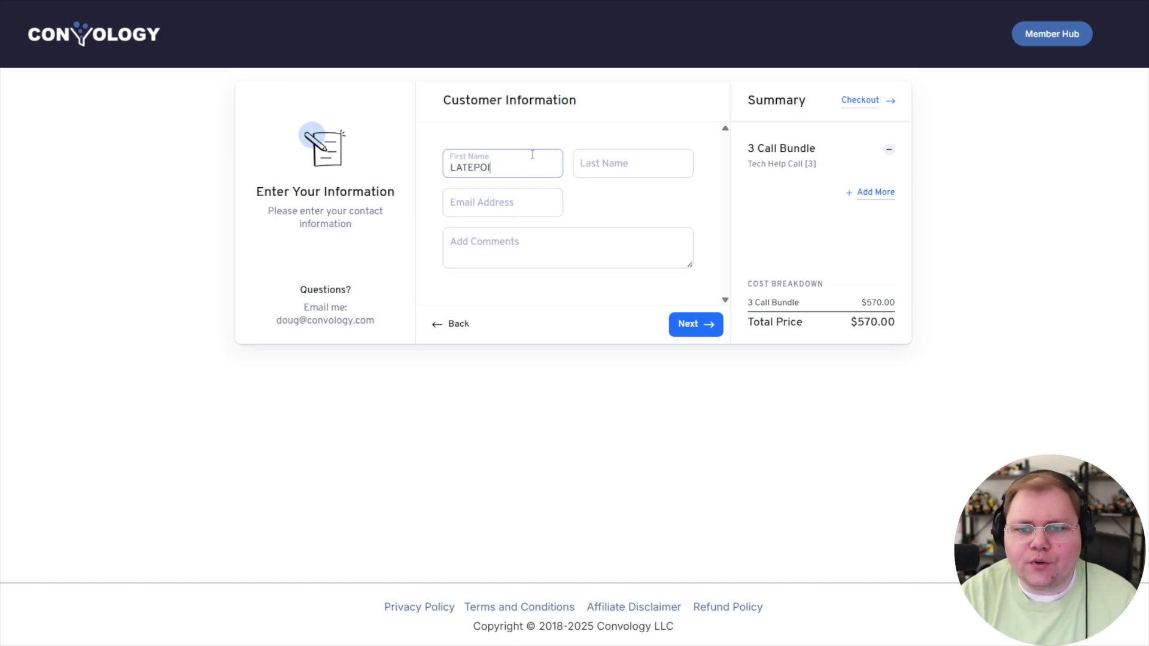
{"action": "key", "text": "Tab"}
{"action": "type", "text": "TEST"}
{"action": "key", "text": "Tab"}
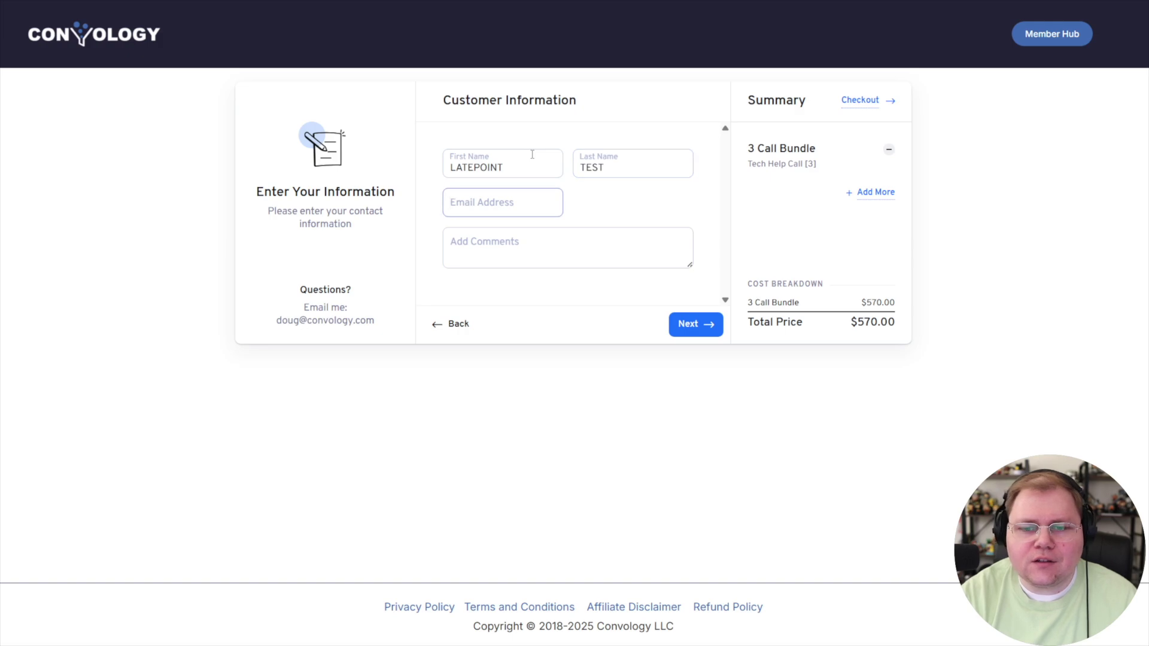
Fill in the customer's e-mail address and continue to the $570 order review.
{"action": "type", "text": "la"}
{"action": "key", "text": "BackSpace"}
{"action": "key", "text": "BackSpace"}
{"action": "type", "text": "doug"}
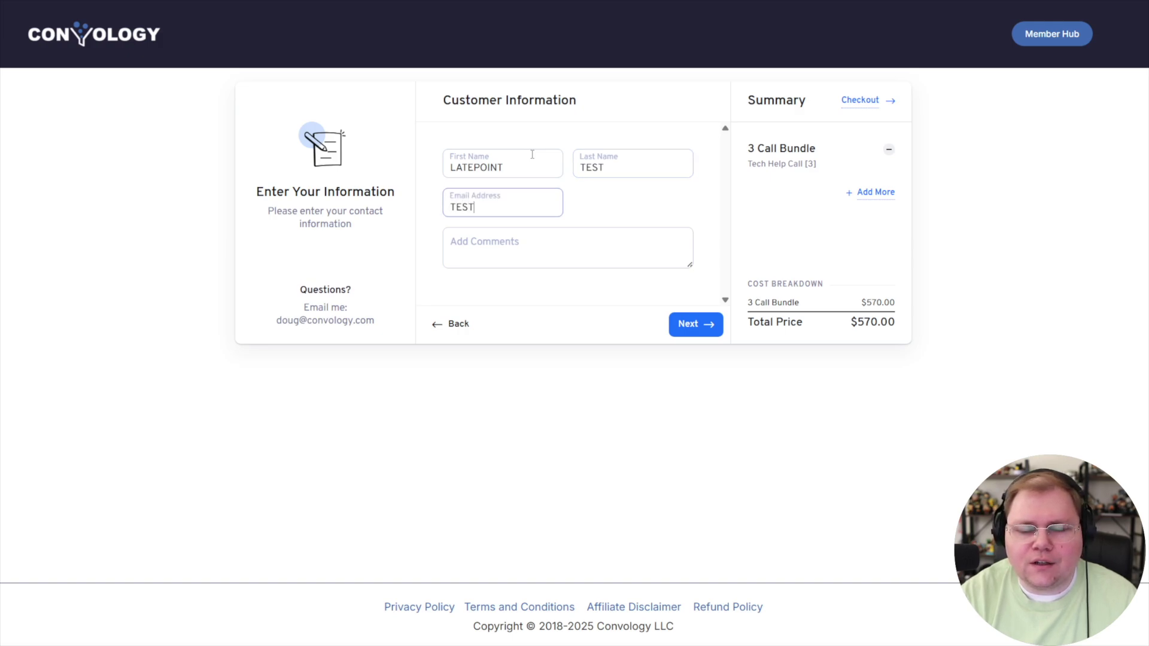
{"action": "key", "text": "ctrl+v"}
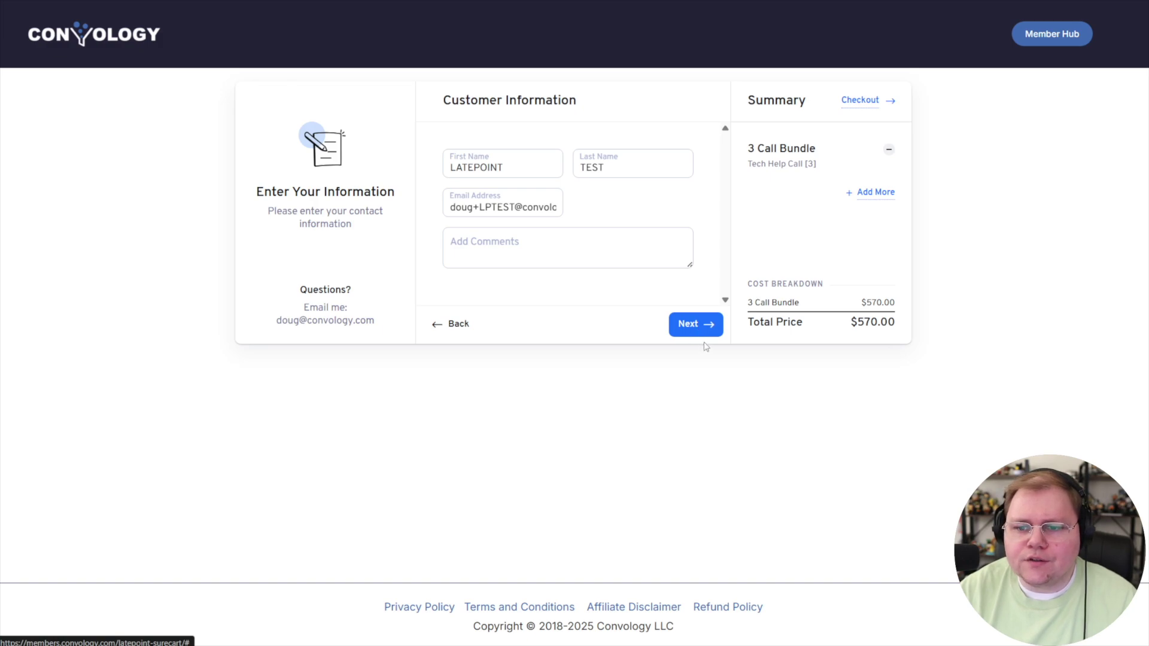
{"action": "left_click", "coordinate": [693, 325]}
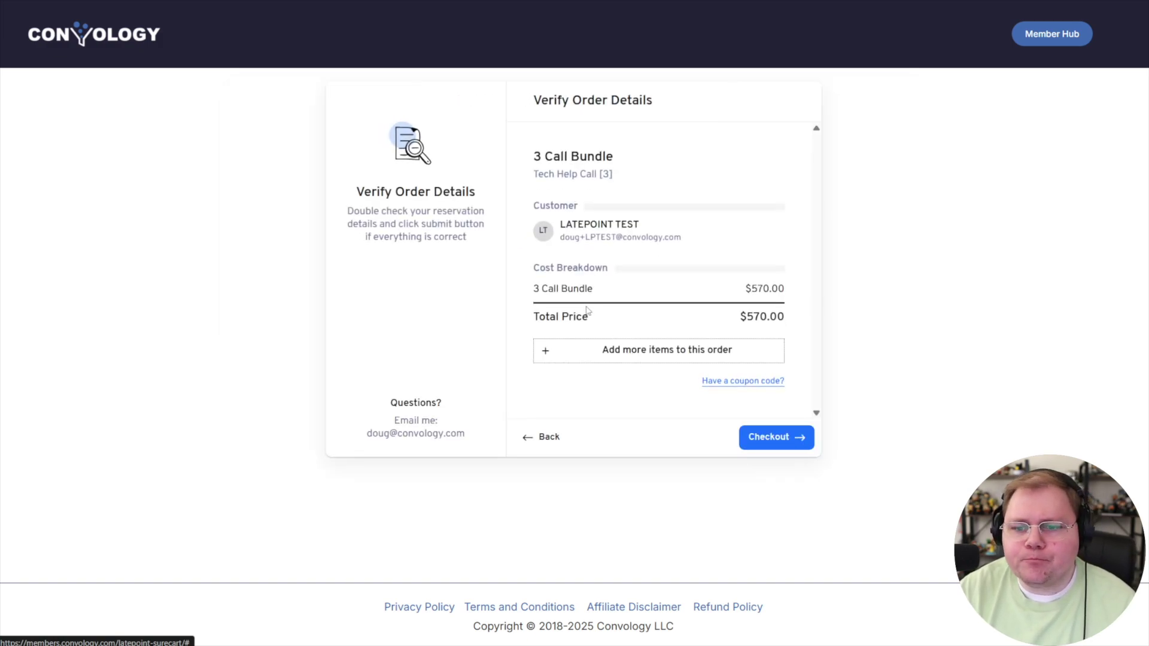
{"action": "left_click", "coordinate": [642, 357]}
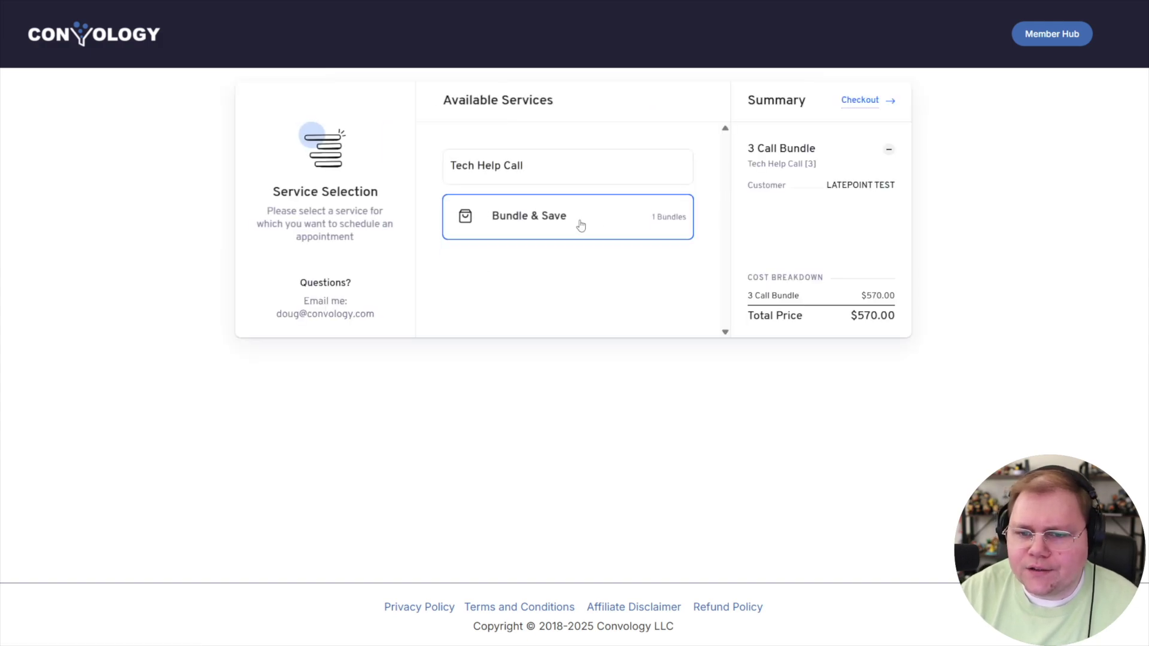
Add a Tech Help Call on April 30 at 09:00 am and send the $769 order to checkout.
{"action": "left_click", "coordinate": [563, 167]}
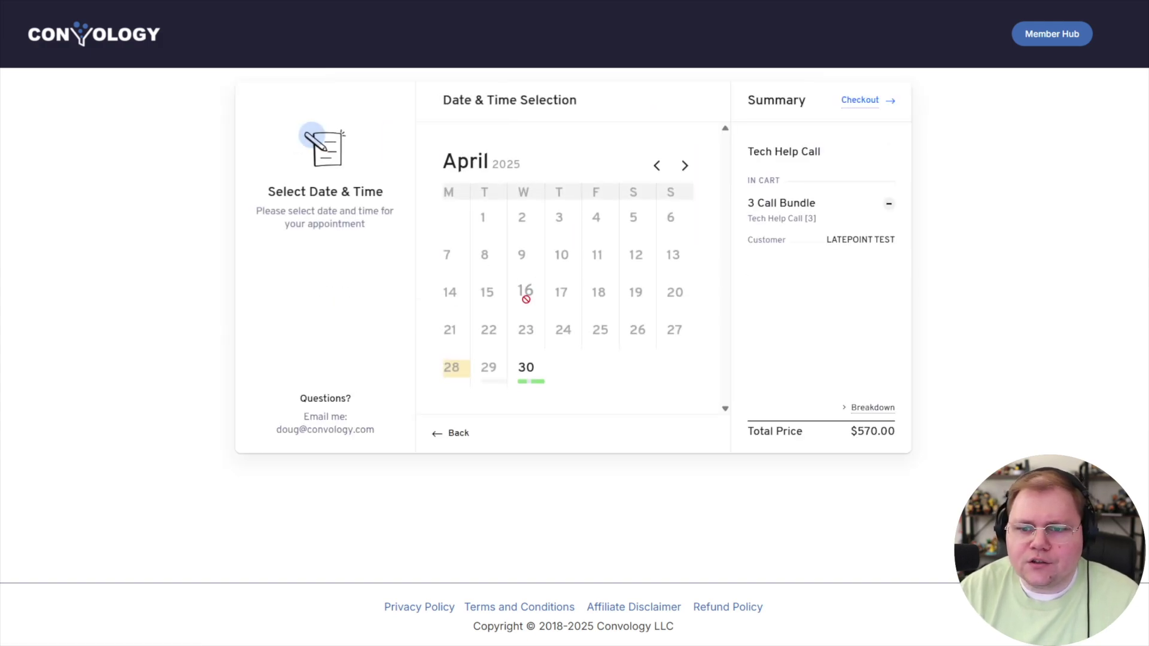
{"action": "left_click", "coordinate": [526, 367]}
{"action": "left_click", "coordinate": [471, 444]}
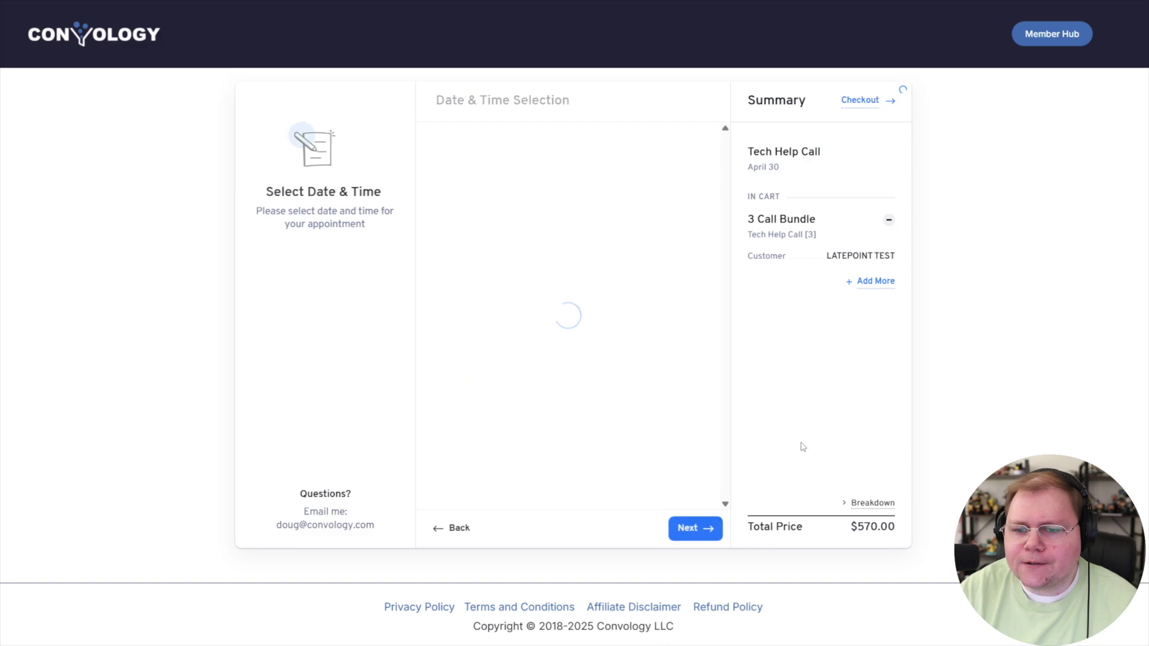
{"action": "left_click", "coordinate": [695, 365]}
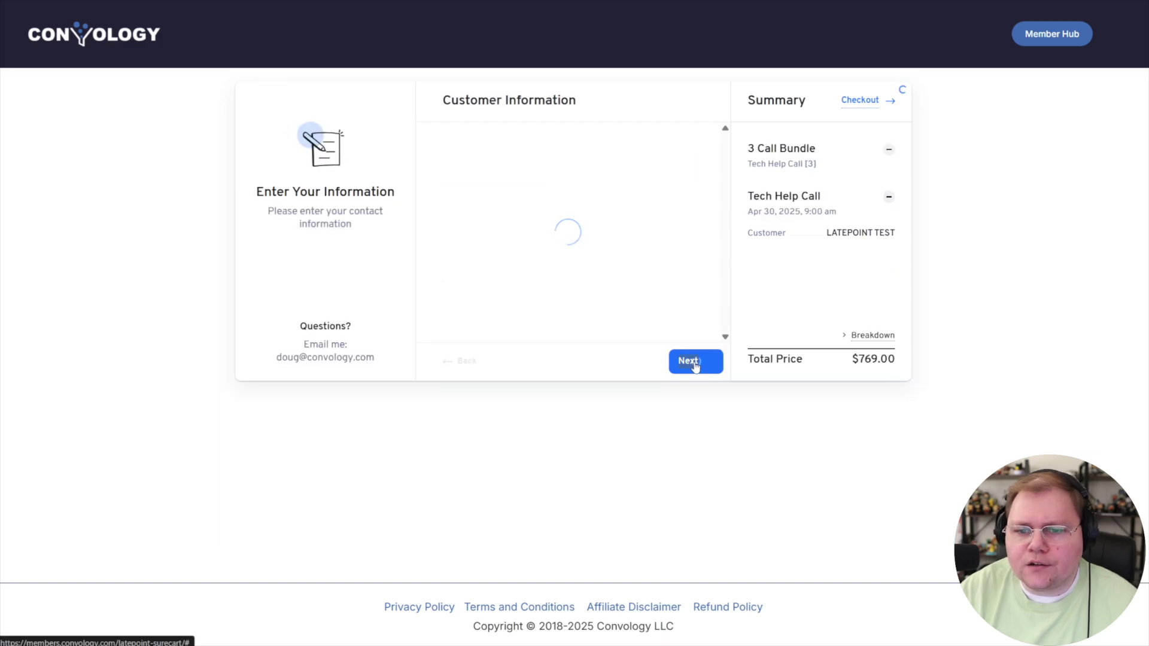
{"action": "left_click", "coordinate": [793, 579]}
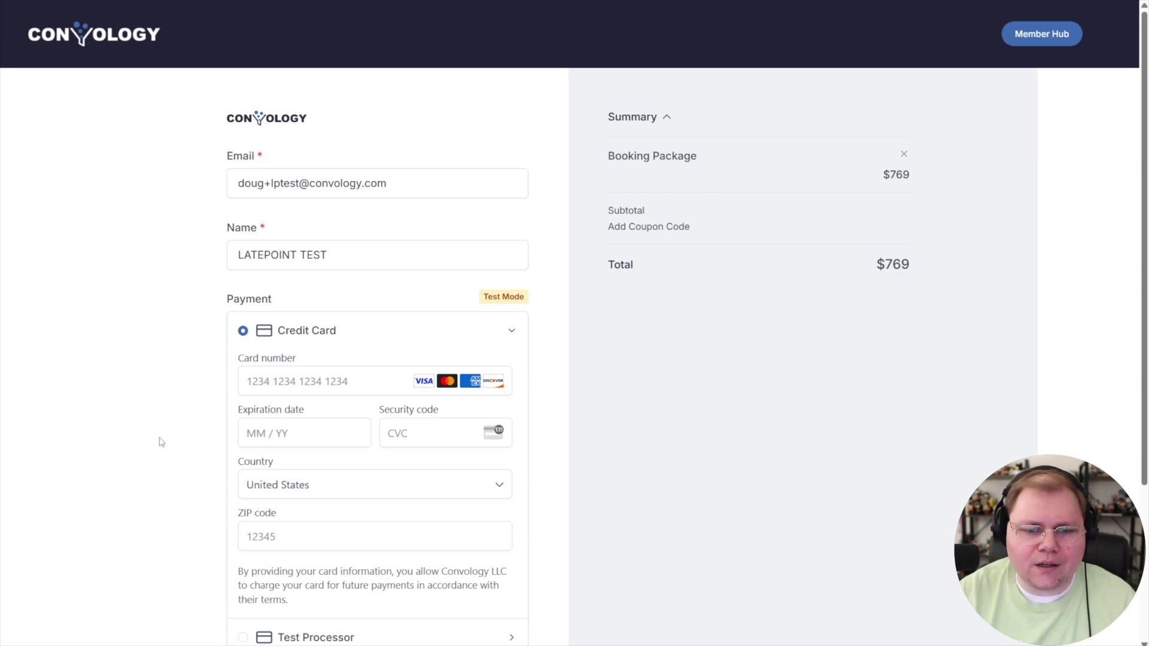
Pay for the $769 Booking Package with the Test Processor, then go to the homepage.
{"action": "scroll", "coordinate": [133, 426], "scroll_direction": "down", "scroll_amount": 2}
{"action": "scroll", "coordinate": [135, 428], "scroll_direction": "up", "scroll_amount": 2}
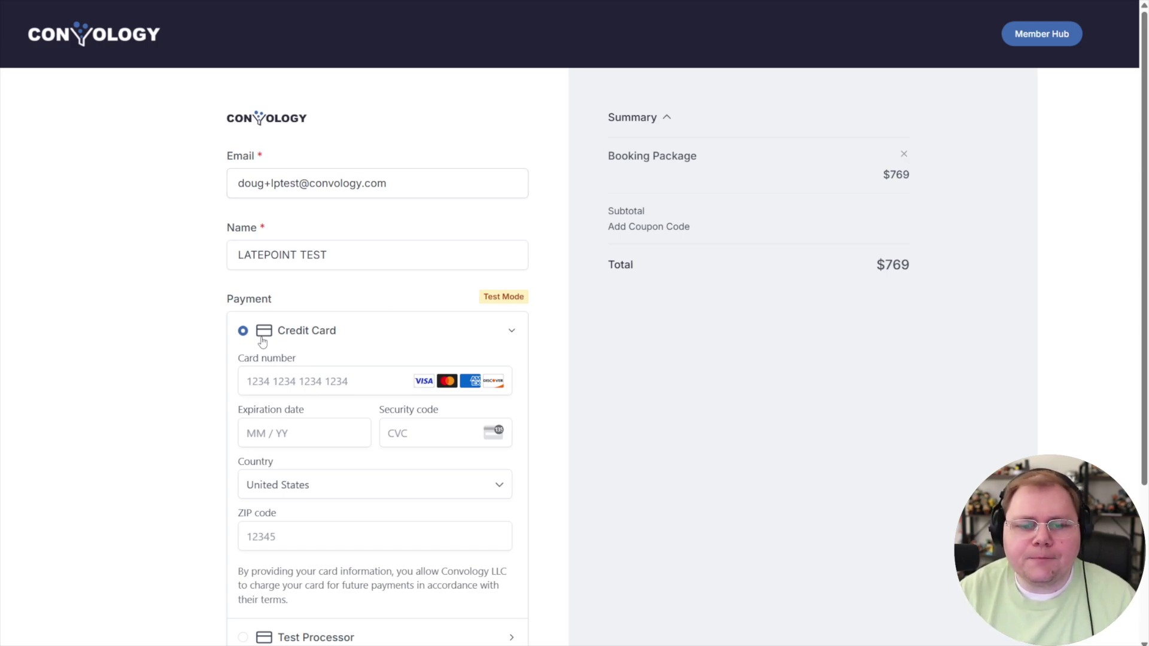
{"action": "scroll", "coordinate": [377, 359], "scroll_direction": "down", "scroll_amount": 3}
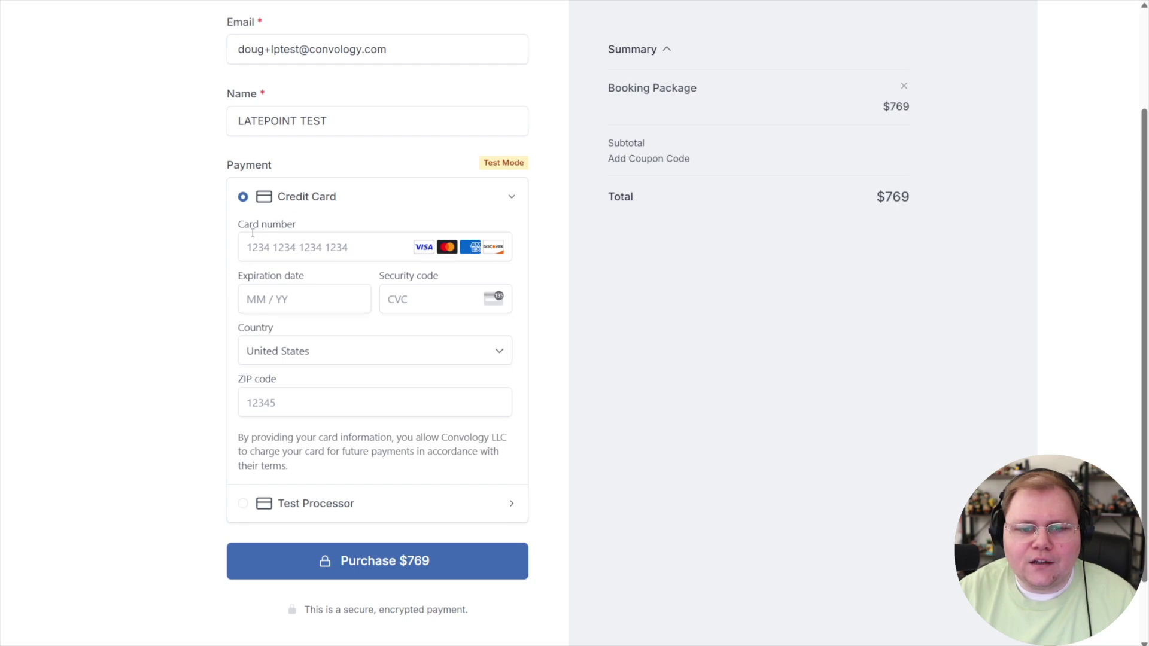
{"action": "left_click", "coordinate": [265, 248]}
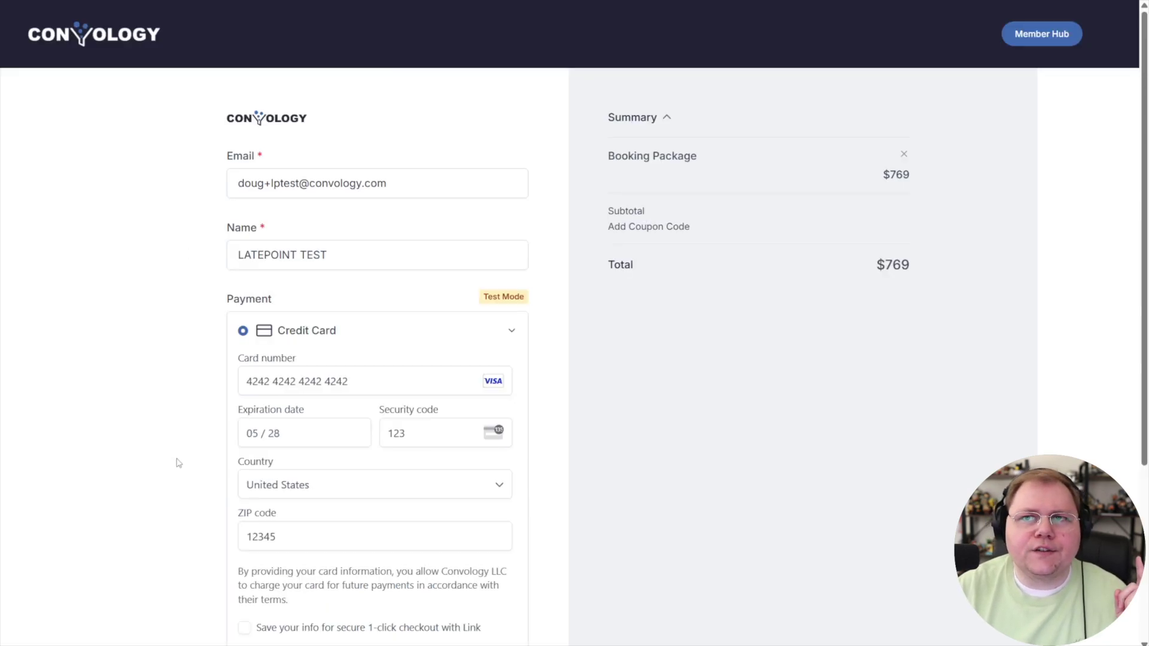
{"action": "scroll", "coordinate": [196, 465], "scroll_direction": "down", "scroll_amount": 3}
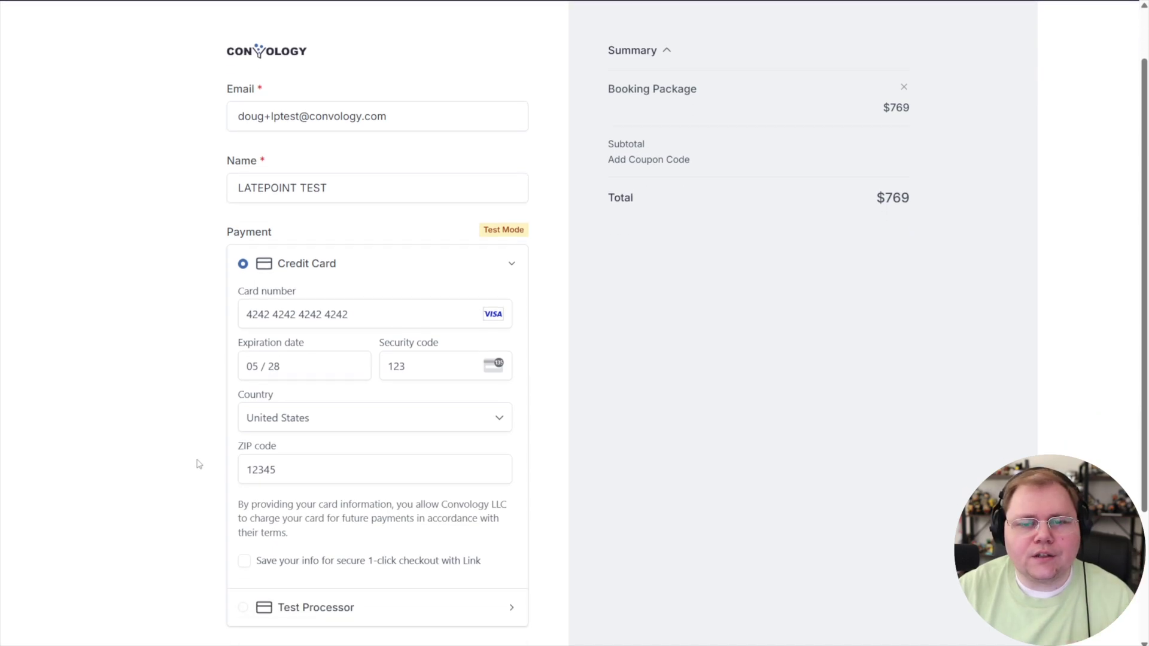
{"action": "left_click", "coordinate": [310, 559]}
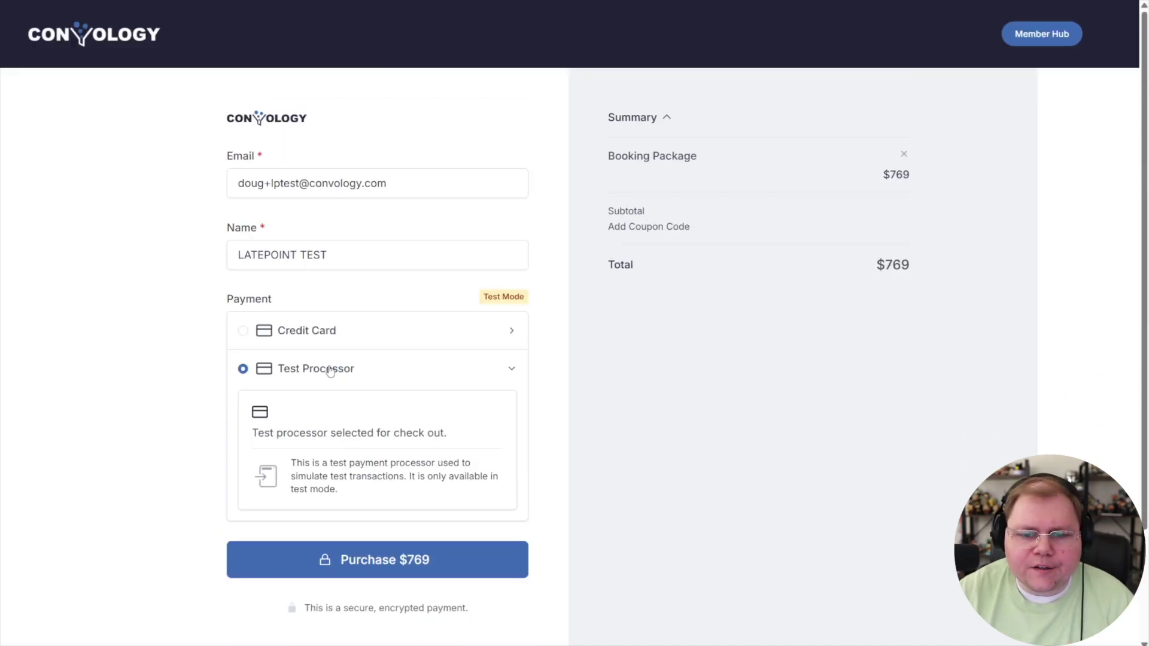
{"action": "left_click", "coordinate": [385, 559]}
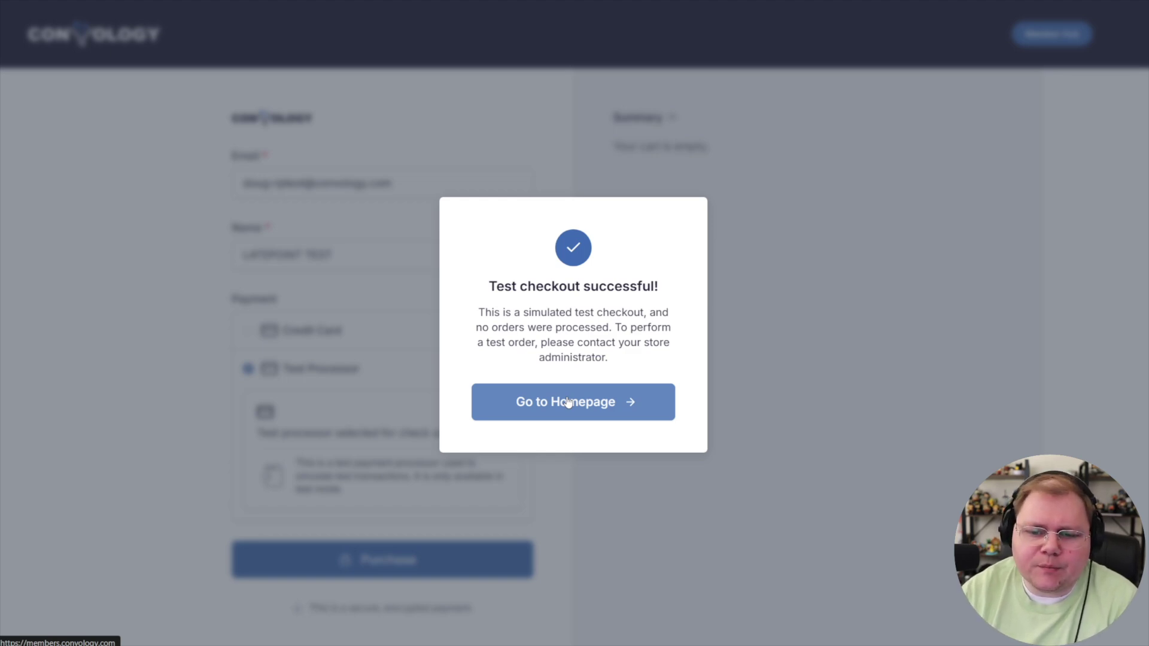
{"action": "left_click", "coordinate": [568, 402]}
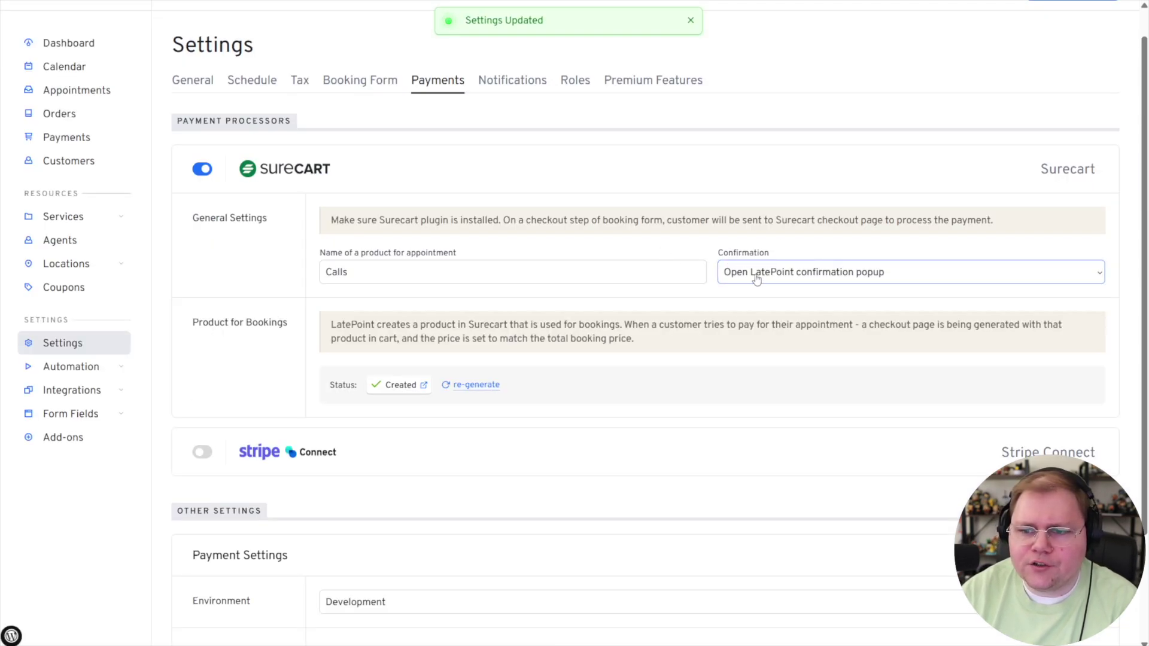
Set the payment Environment to Live and SureCart Confirmation to 'Default Surecart success page'.
{"action": "left_click", "coordinate": [785, 277]}
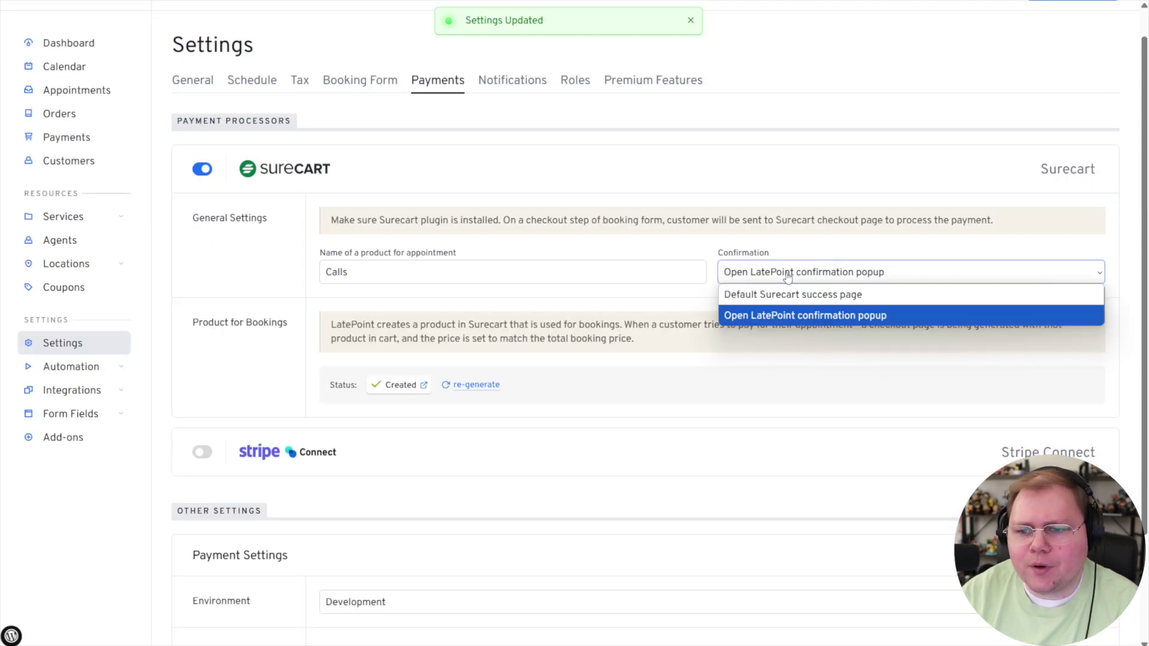
{"action": "left_click", "coordinate": [798, 315]}
{"action": "scroll", "coordinate": [423, 502], "scroll_direction": "down", "scroll_amount": 2}
{"action": "left_click", "coordinate": [335, 470]}
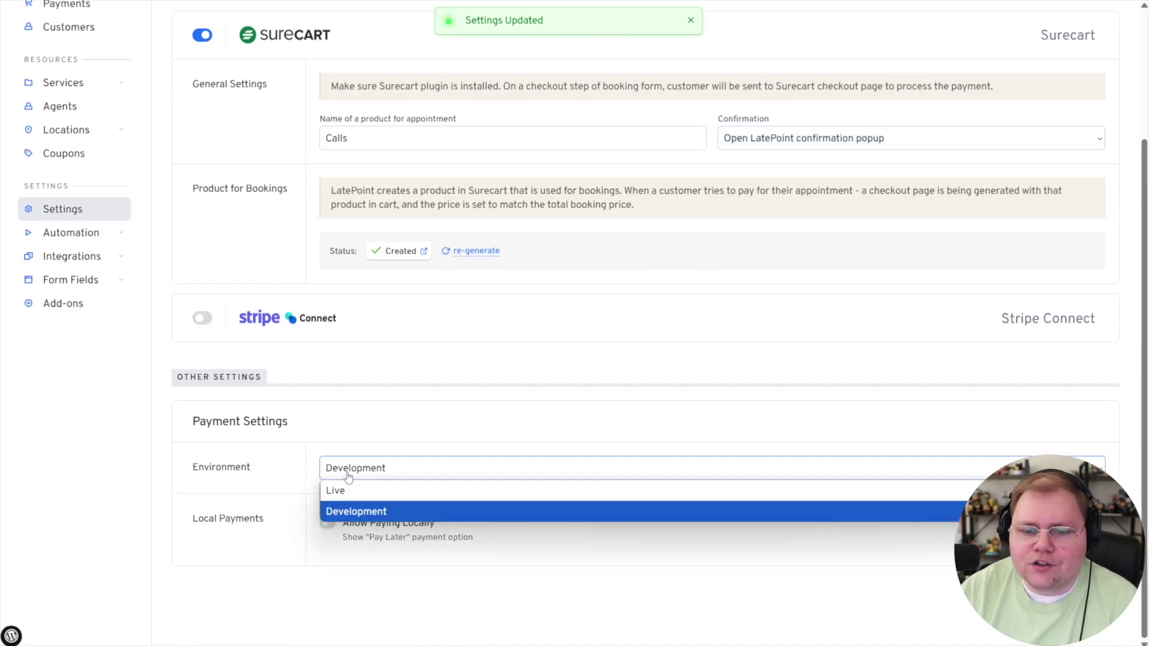
{"action": "left_click", "coordinate": [359, 487]}
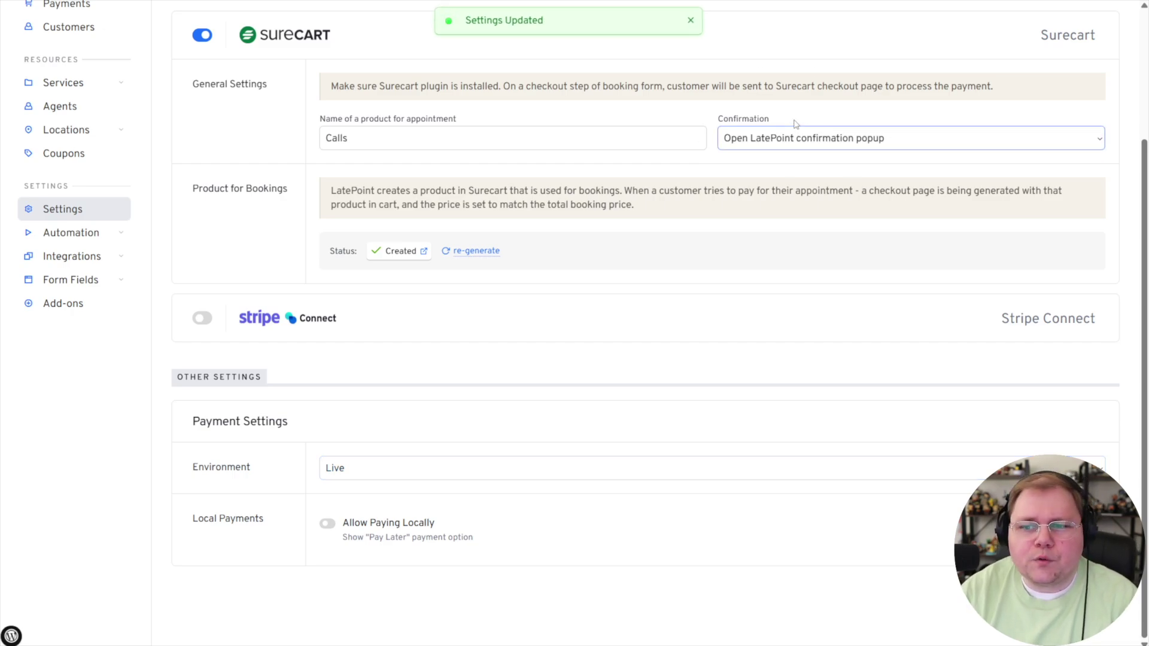
{"action": "left_click", "coordinate": [752, 138]}
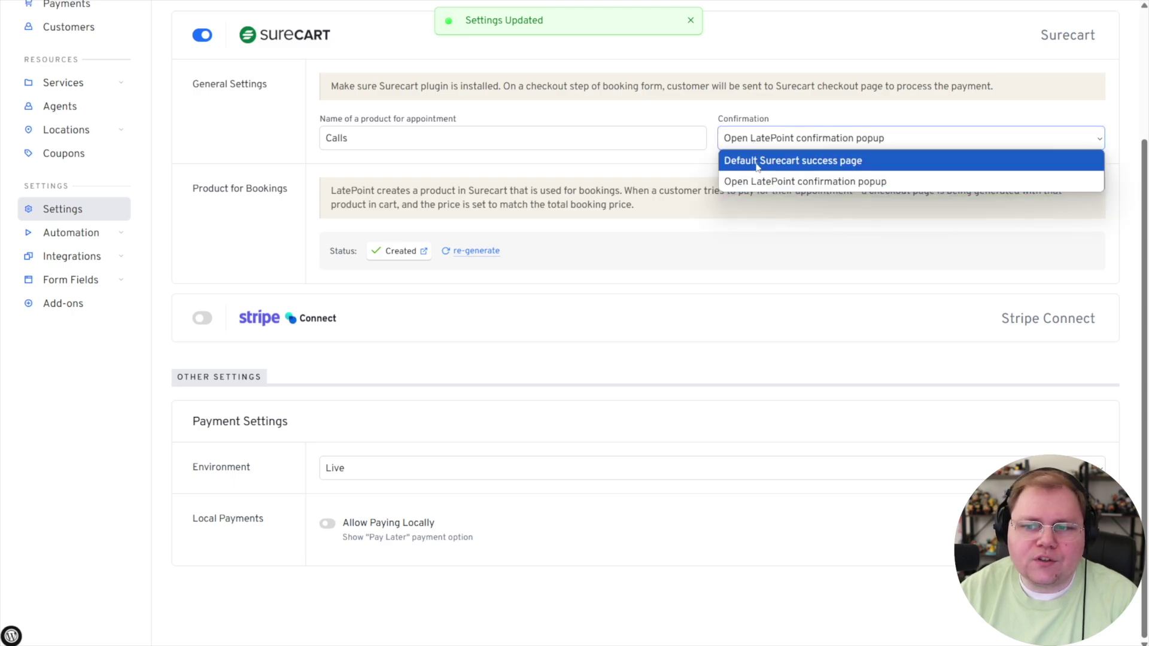
{"action": "left_click", "coordinate": [757, 160]}
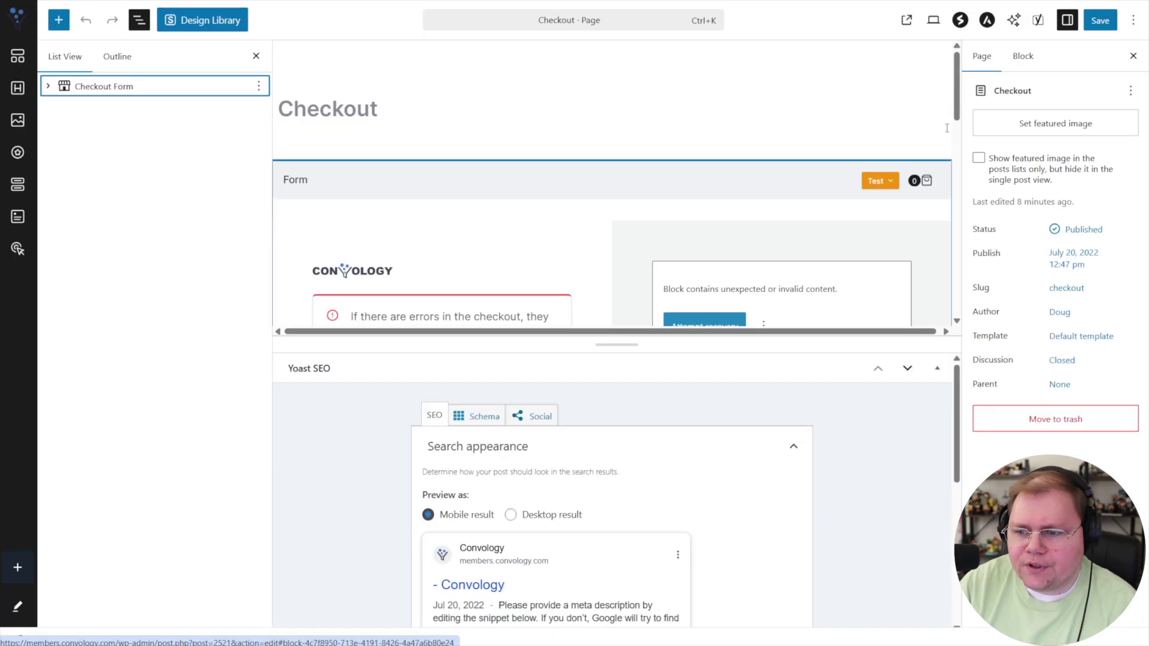
Select the Form block inside the Checkout Form and switch on Custom Thank You Page.
{"action": "left_click", "coordinate": [1020, 55]}
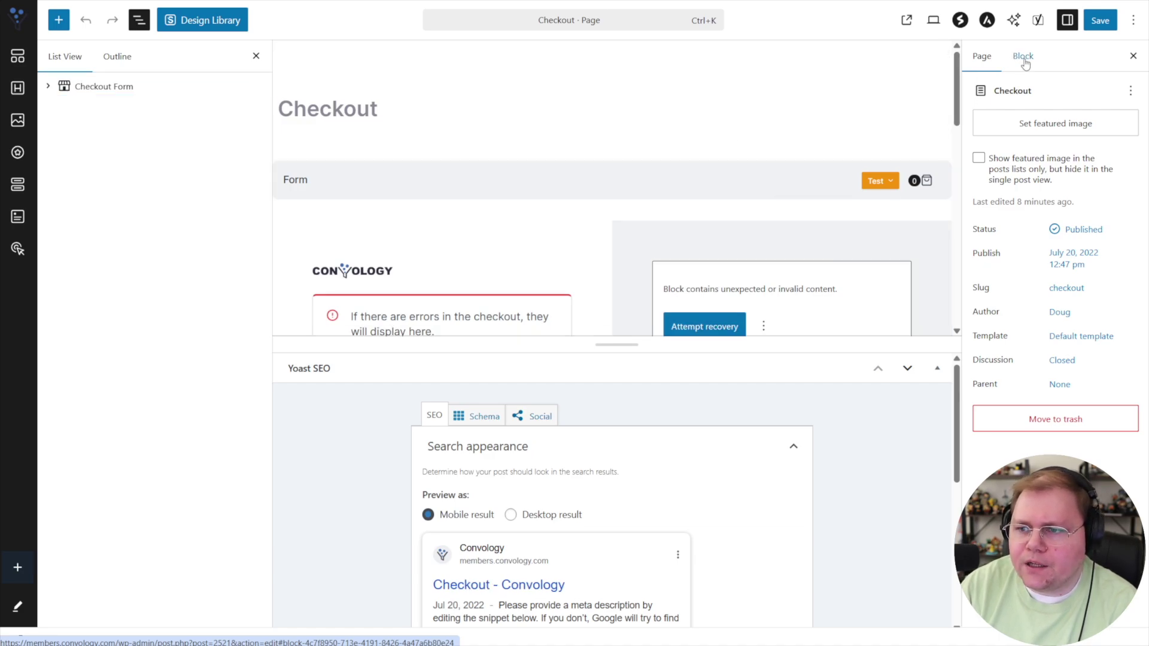
{"action": "left_click", "coordinate": [789, 221]}
{"action": "left_click", "coordinate": [789, 221]}
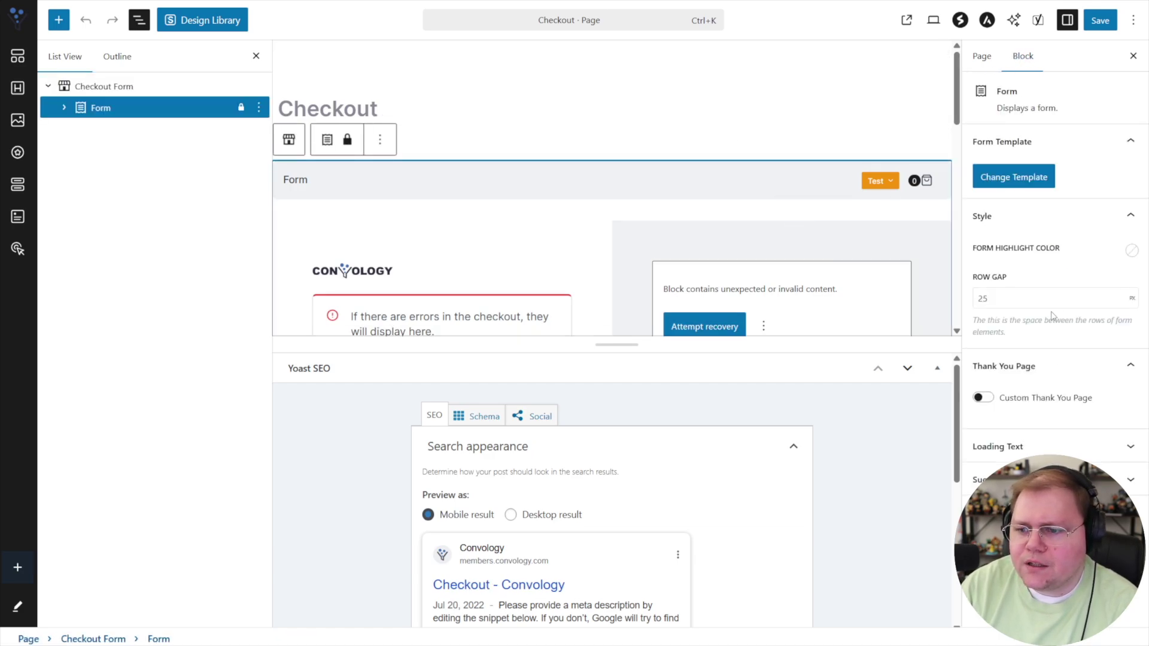
{"action": "left_click", "coordinate": [984, 397]}
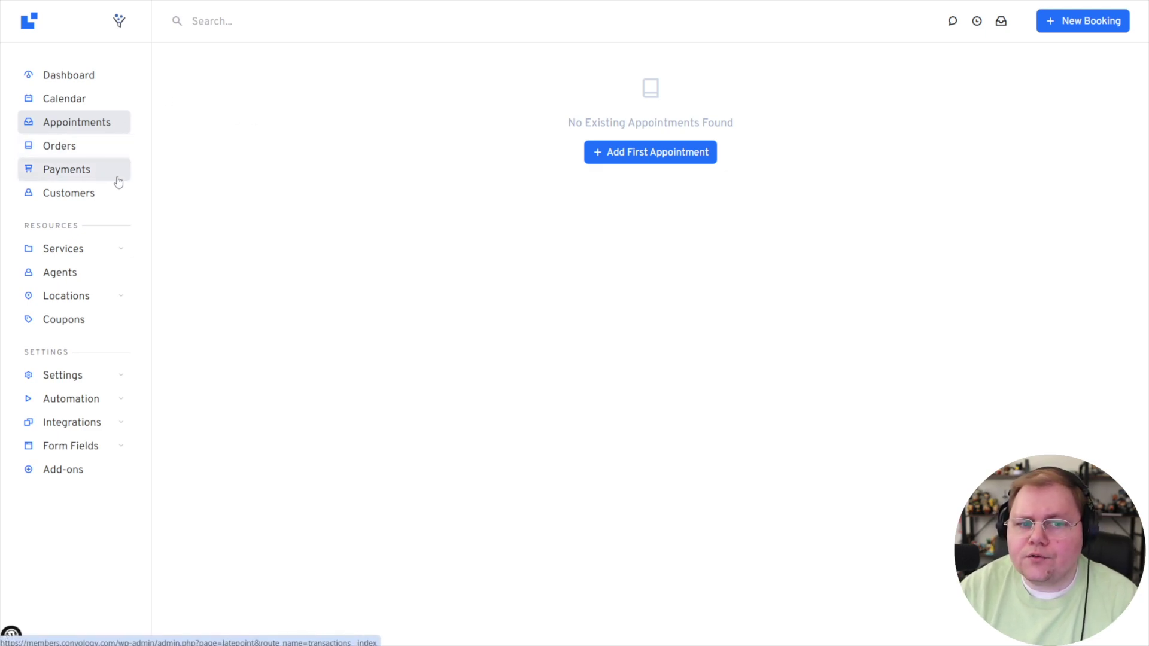
Open the Orders list from the LatePoint sidebar.
{"action": "left_click", "coordinate": [80, 151]}
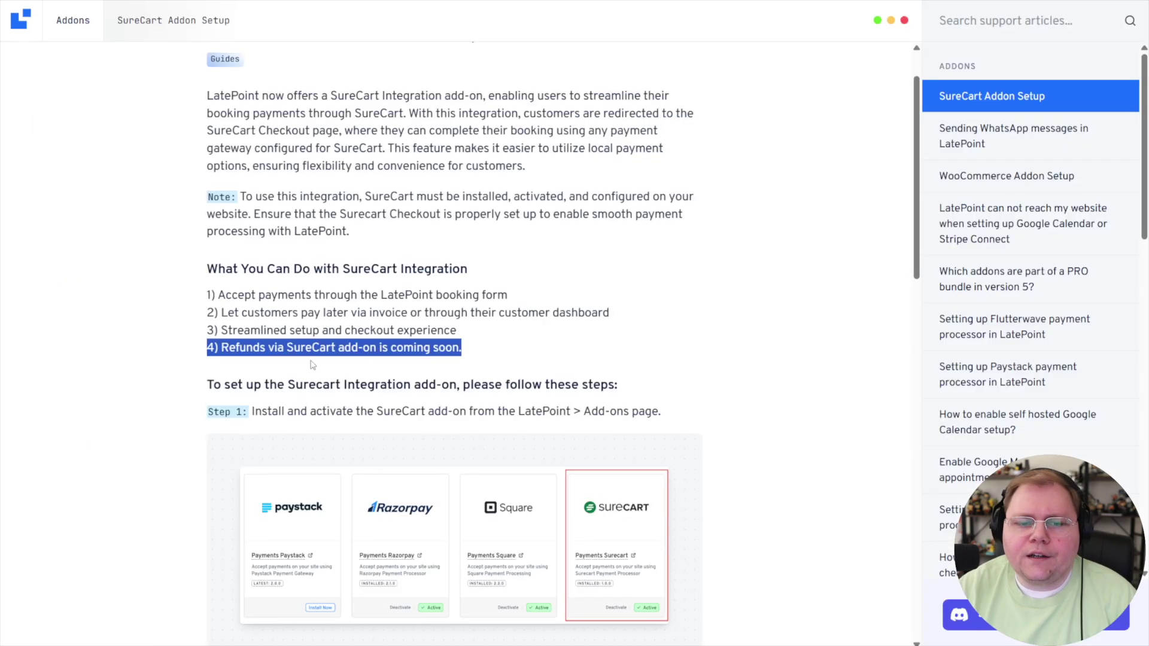
Highlight the line '4) Refunds via SureCart add-on is coming soon.'.
{"action": "left_click", "coordinate": [325, 333]}
{"action": "scroll", "coordinate": [371, 306], "scroll_direction": "up", "scroll_amount": 2}
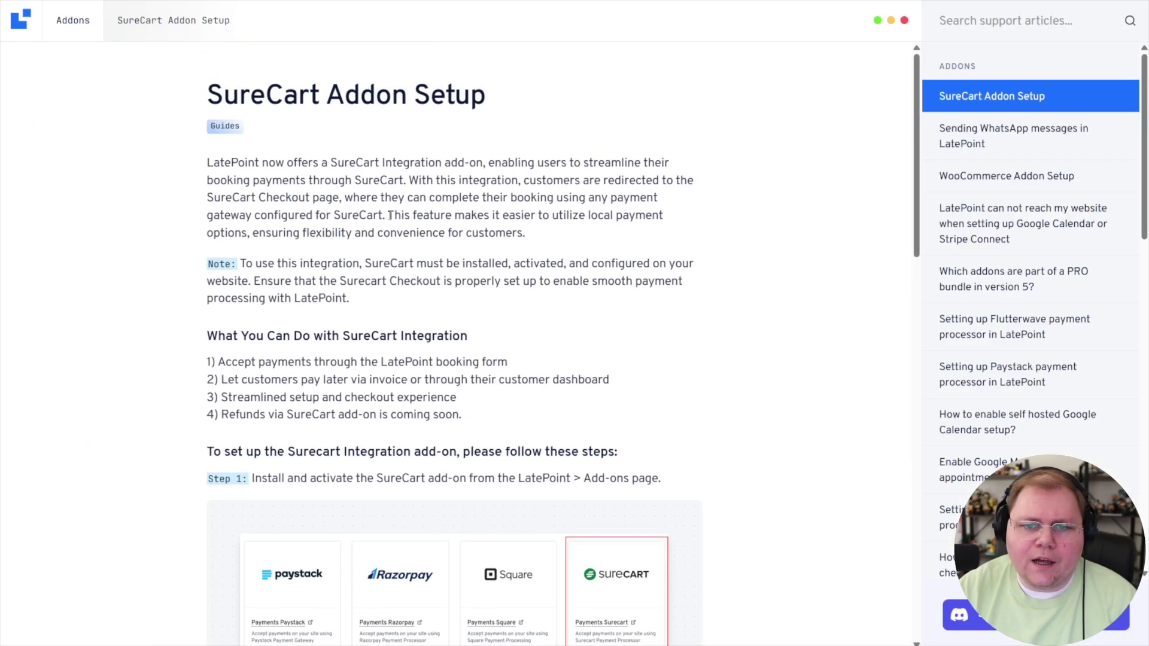
{"action": "scroll", "coordinate": [448, 270], "scroll_direction": "down", "scroll_amount": 2}
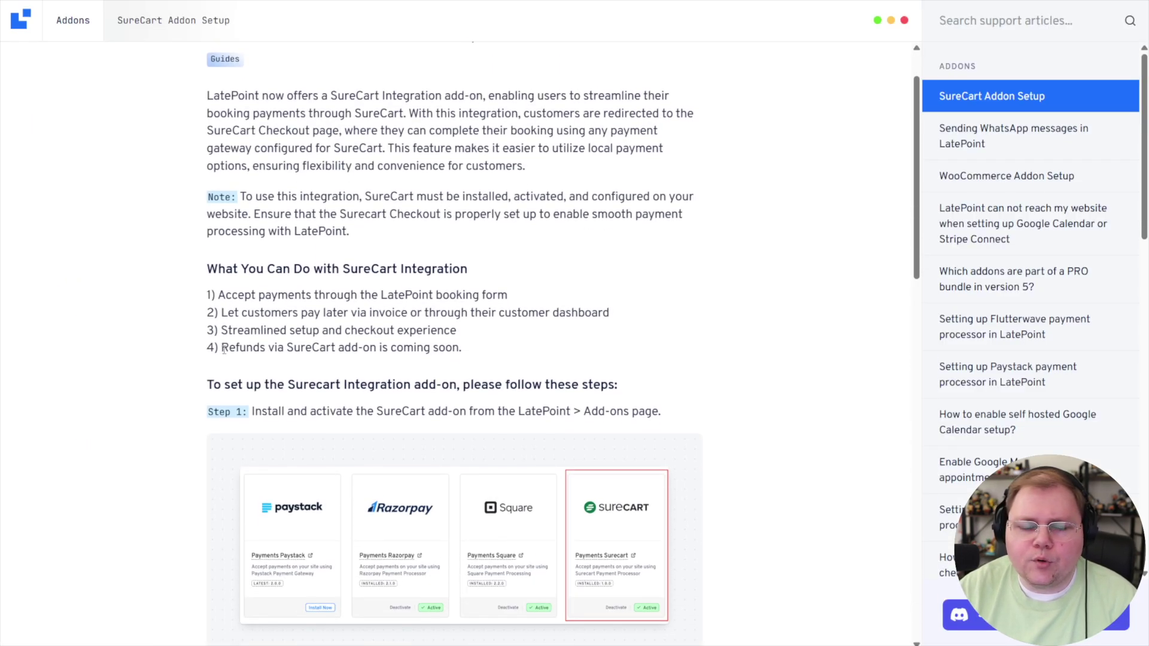
{"action": "left_click_drag", "start_coordinate": [224, 350], "coordinate": [335, 347]}
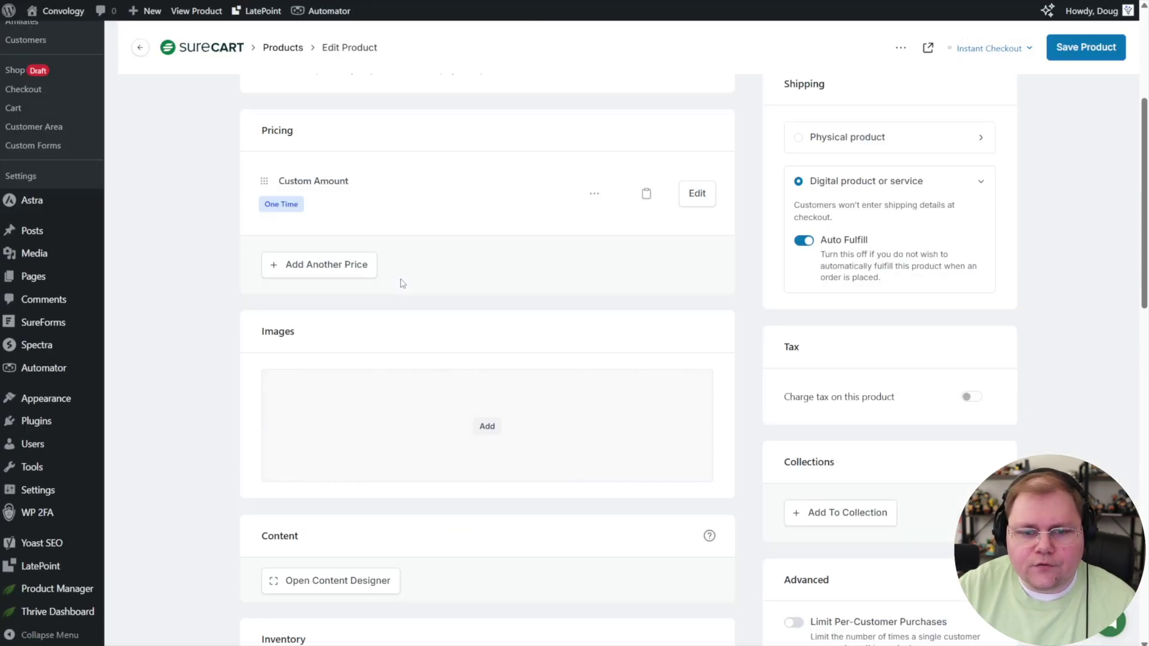
{"action": "scroll", "coordinate": [398, 283], "scroll_direction": "down", "scroll_amount": 5}
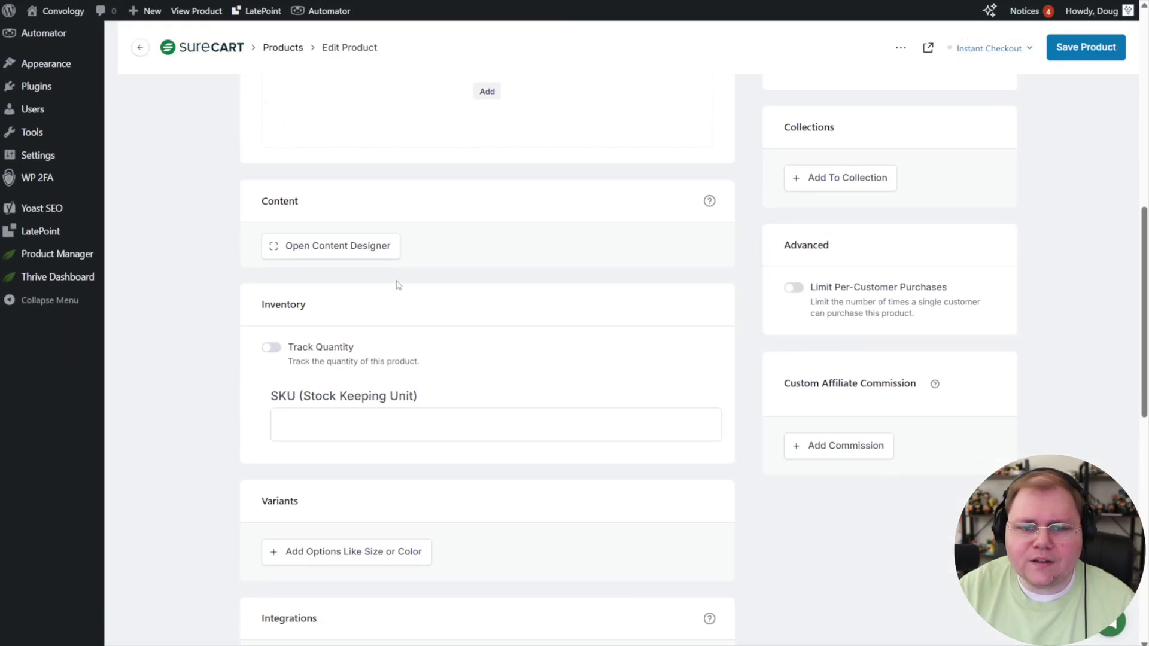
{"action": "scroll", "coordinate": [398, 284], "scroll_direction": "down", "scroll_amount": 8}
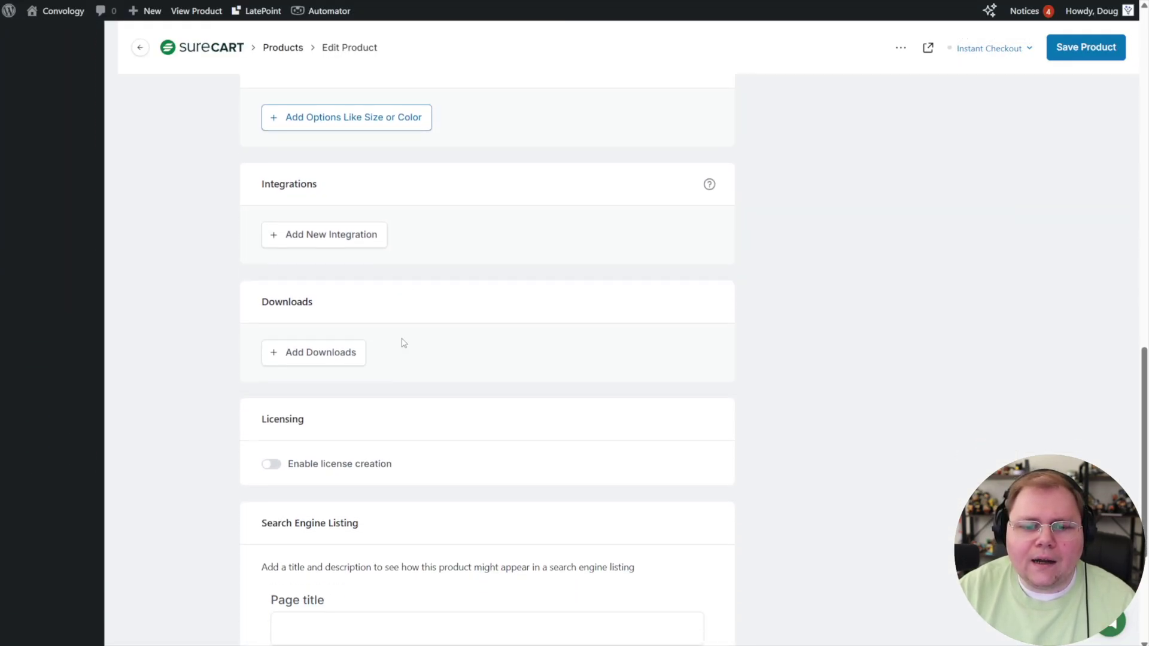
{"action": "left_click", "coordinate": [322, 200]}
{"action": "left_click", "coordinate": [448, 311]}
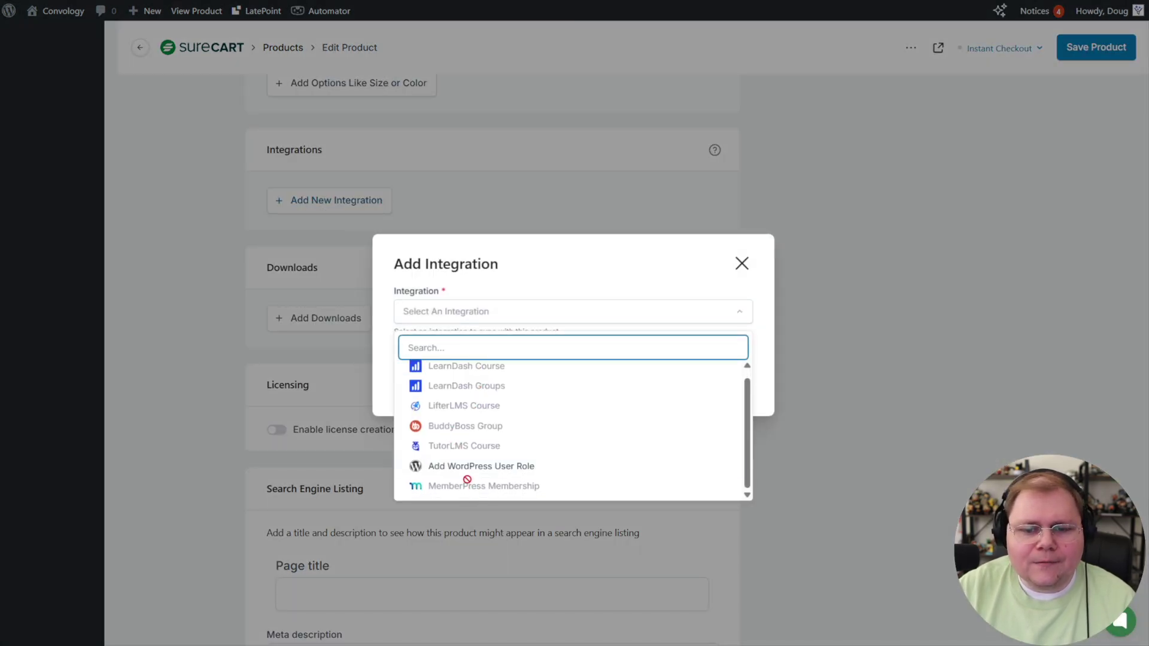
{"action": "scroll", "coordinate": [468, 482], "scroll_direction": "up", "scroll_amount": 1}
{"action": "left_click", "coordinate": [254, 388]}
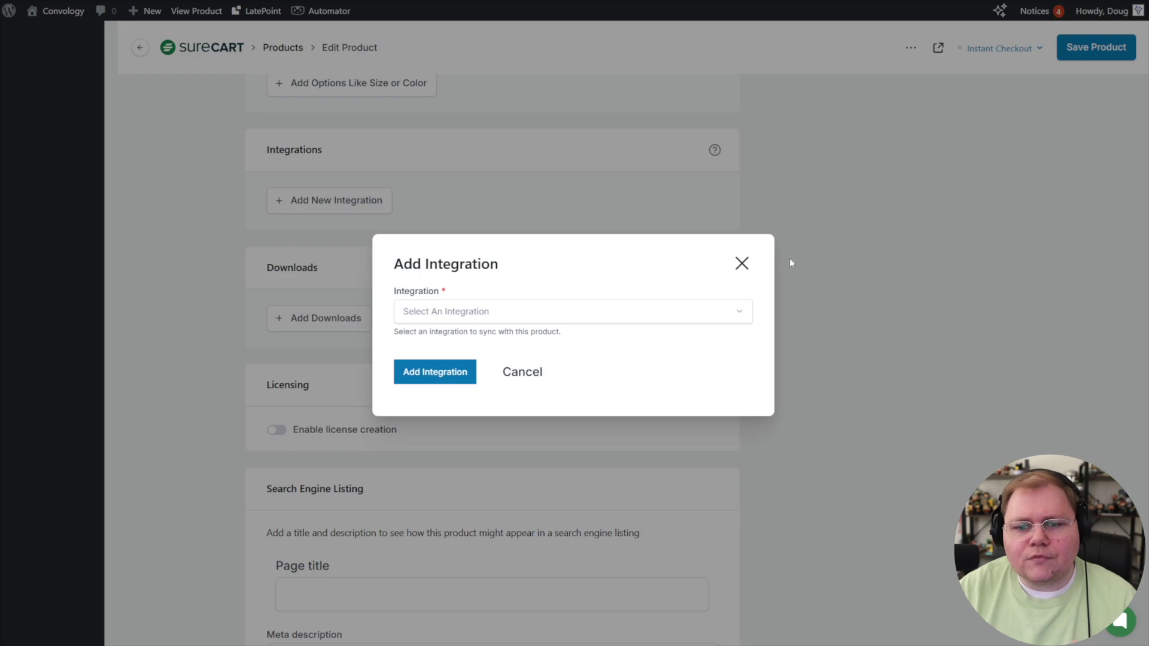
{"action": "left_click", "coordinate": [742, 263]}
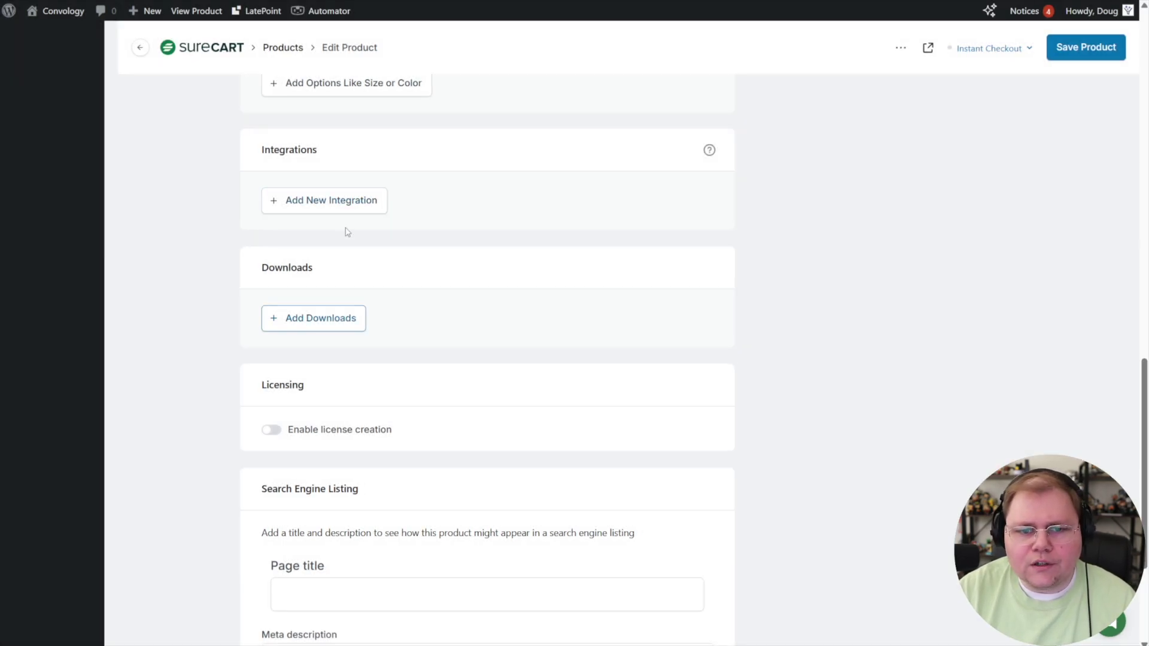
{"action": "left_click_drag", "start_coordinate": [261, 270], "coordinate": [364, 276]}
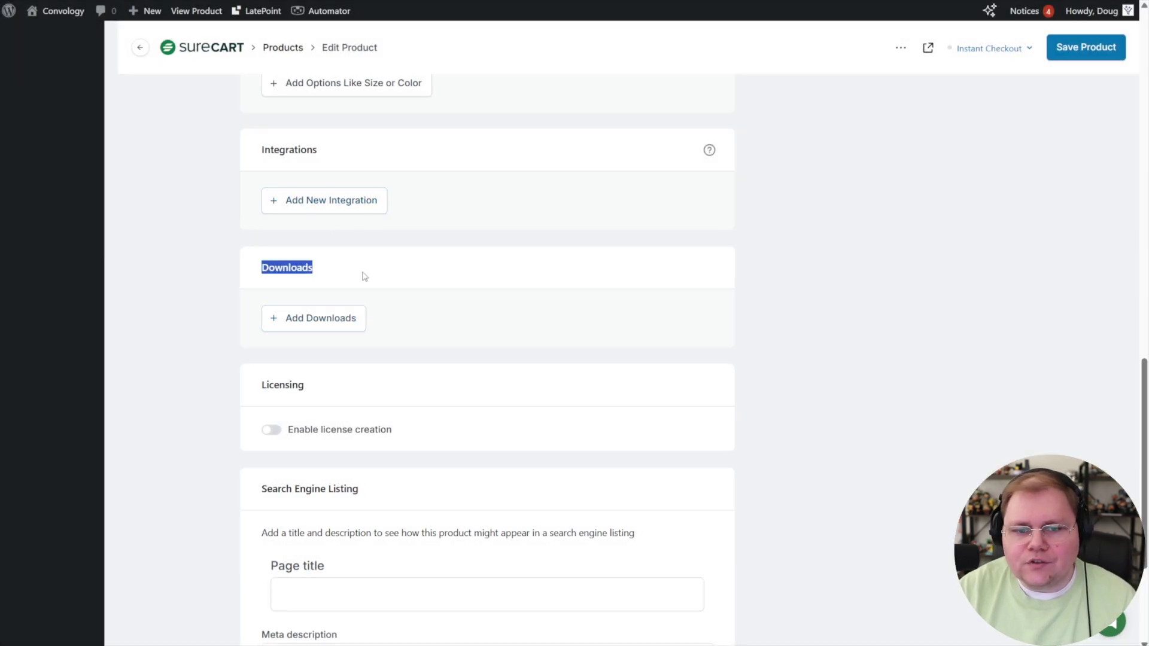
{"action": "left_click", "coordinate": [333, 205]}
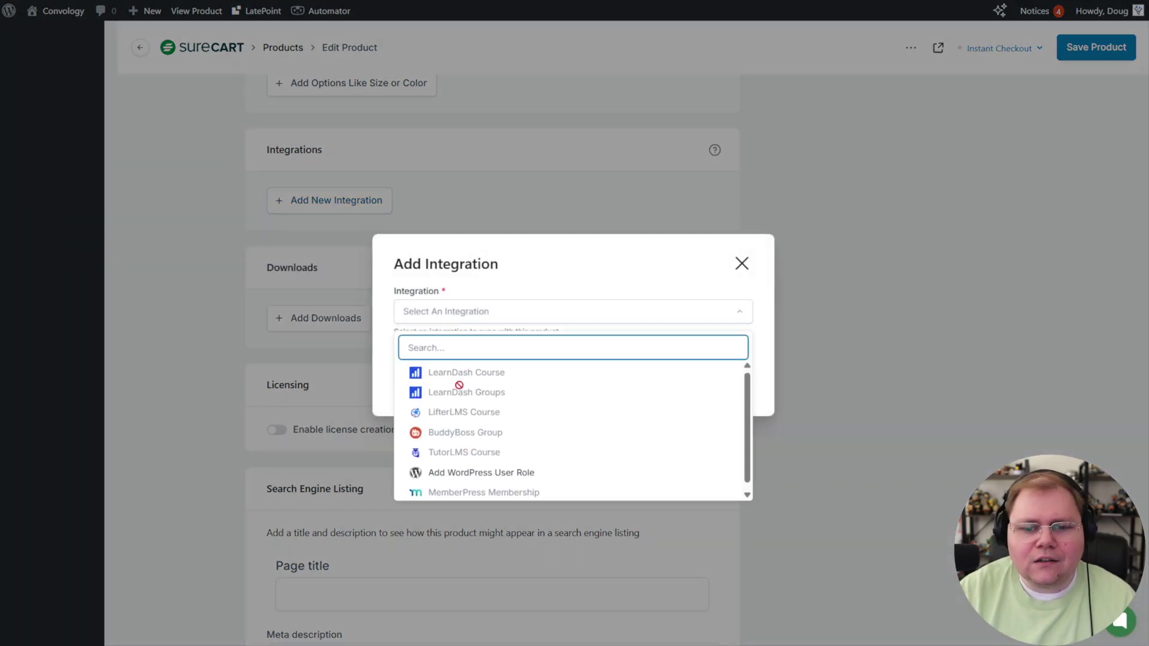
{"action": "key", "text": "Escape"}
{"action": "scroll", "coordinate": [417, 305], "scroll_direction": "up", "scroll_amount": 3}
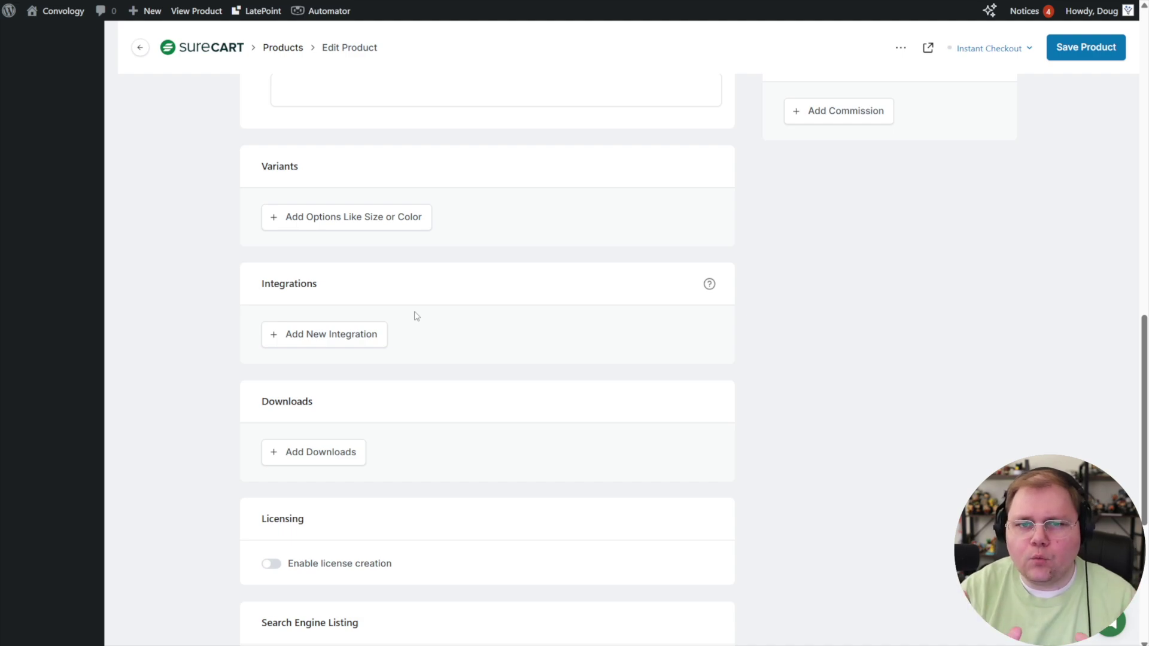
{"action": "scroll", "coordinate": [417, 316], "scroll_direction": "up", "scroll_amount": 13}
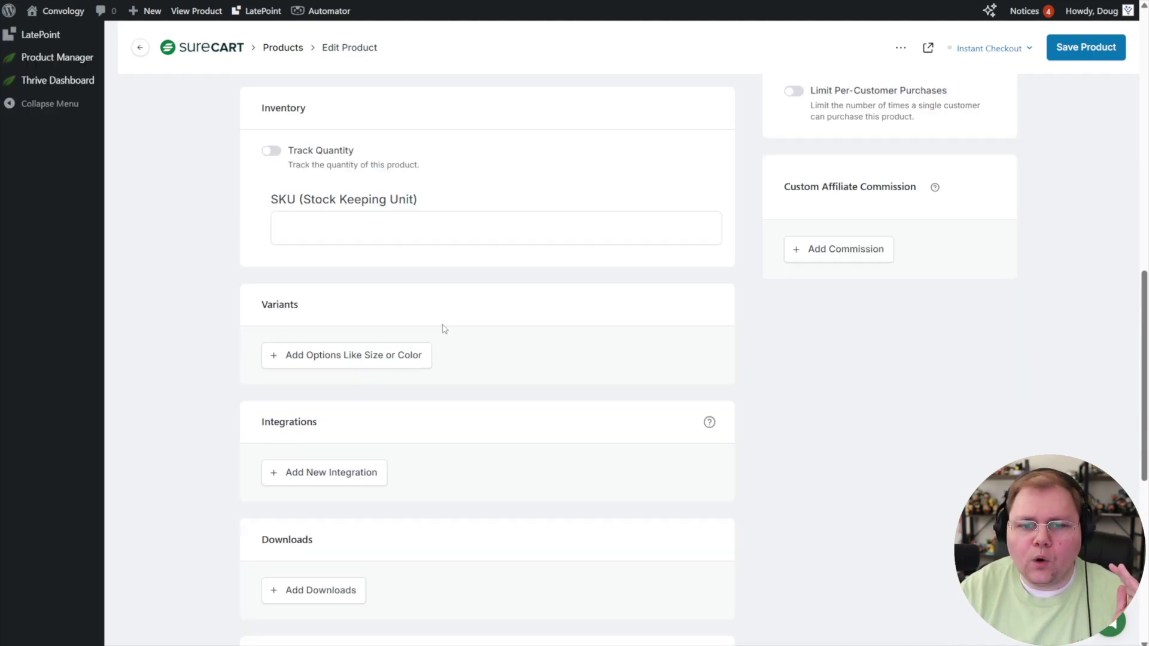
{"action": "scroll", "coordinate": [464, 345], "scroll_direction": "up", "scroll_amount": 3}
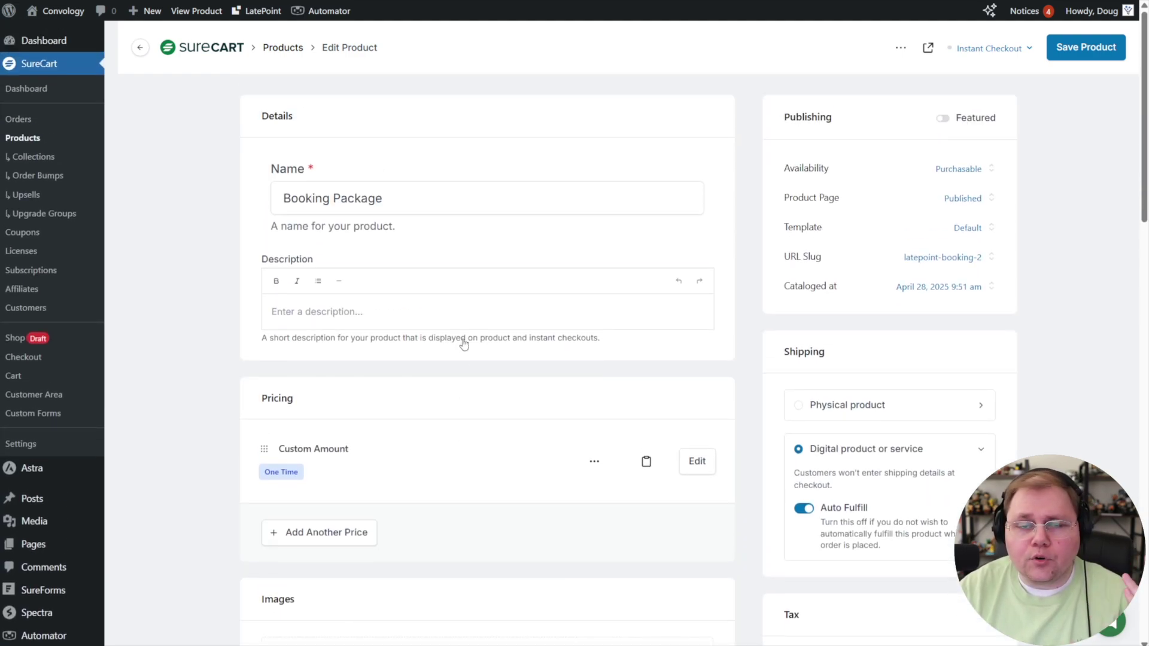
{"action": "scroll", "coordinate": [454, 326], "scroll_direction": "down", "scroll_amount": 13}
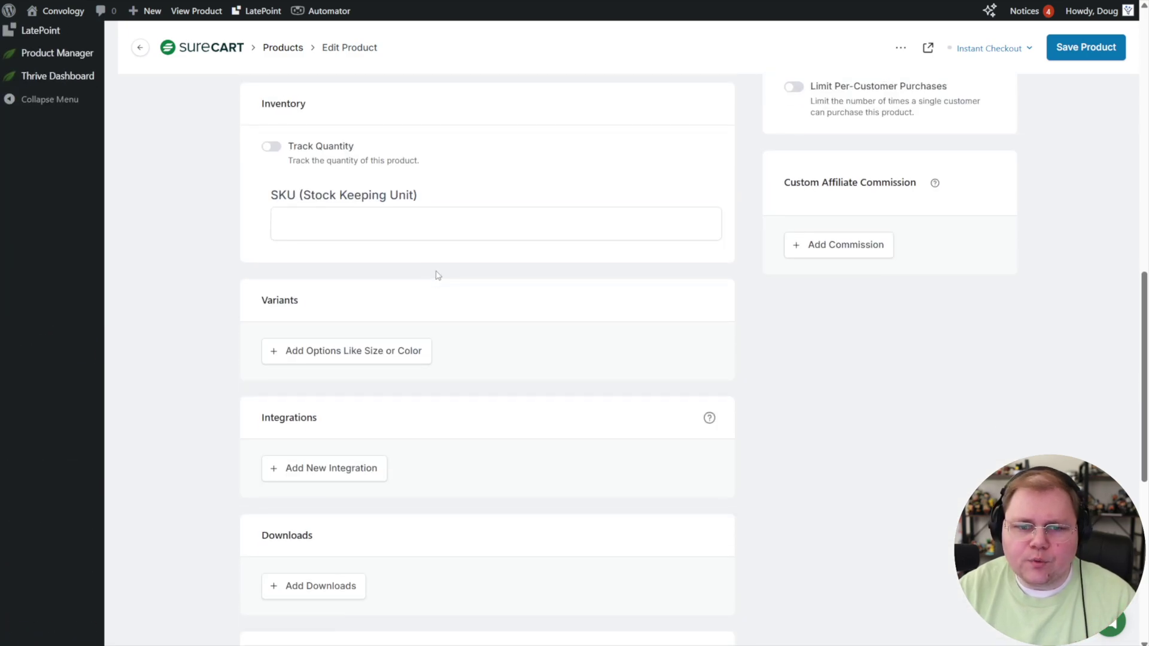